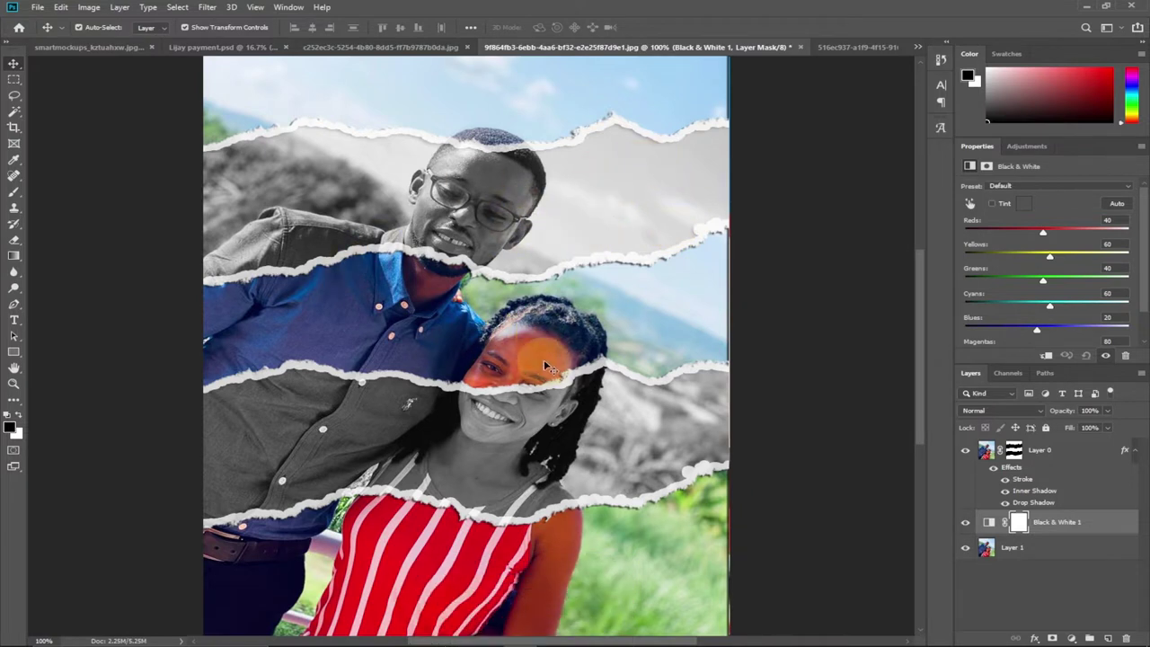
Inspect the layers of the single-portrait and couple collage examples, then switch to the blue-shirt photo
{"action": "left_click", "coordinate": [418, 46]}
{"action": "left_click", "coordinate": [431, 258]}
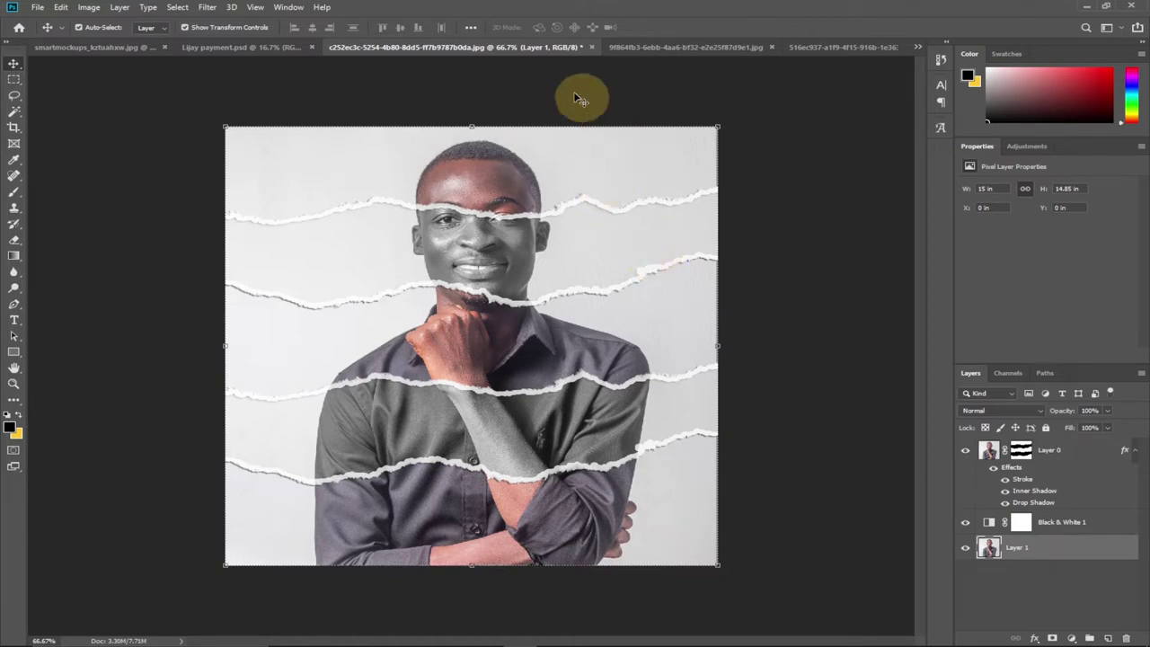
{"action": "left_click", "coordinate": [696, 45]}
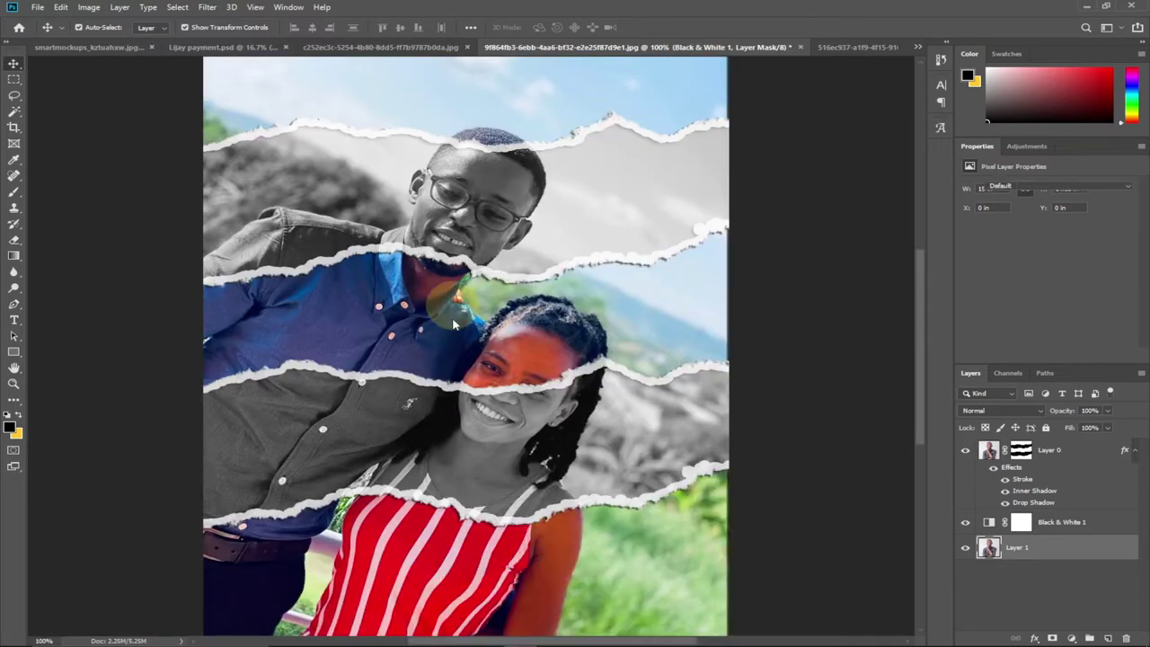
{"action": "left_click", "coordinate": [454, 321]}
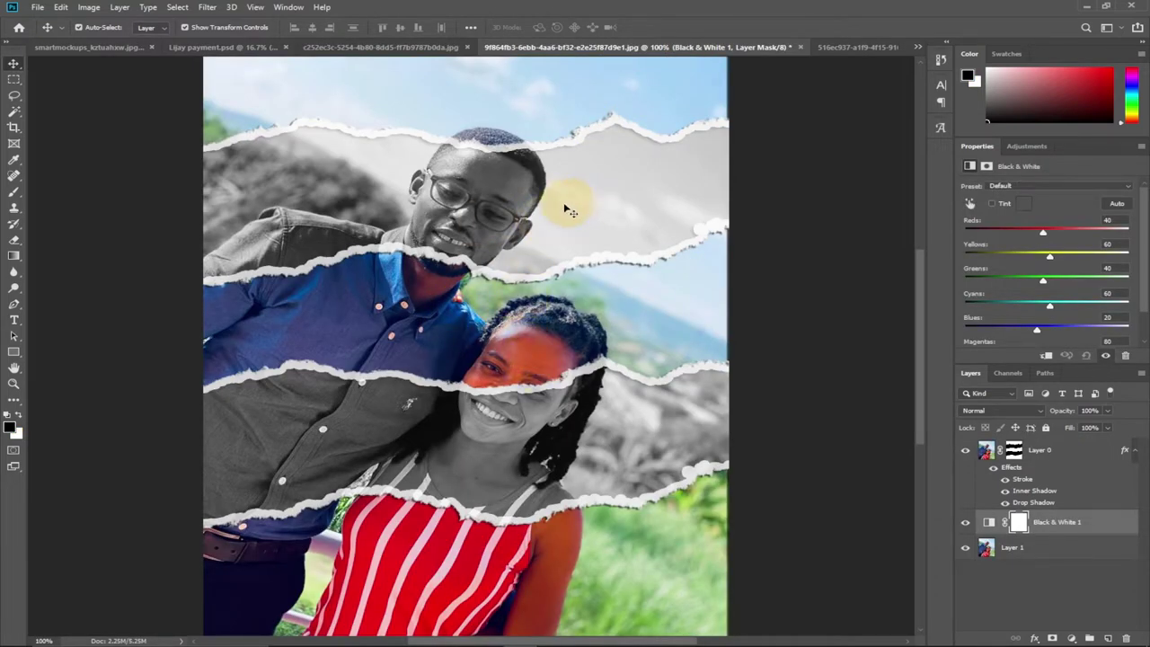
{"action": "left_click", "coordinate": [840, 47]}
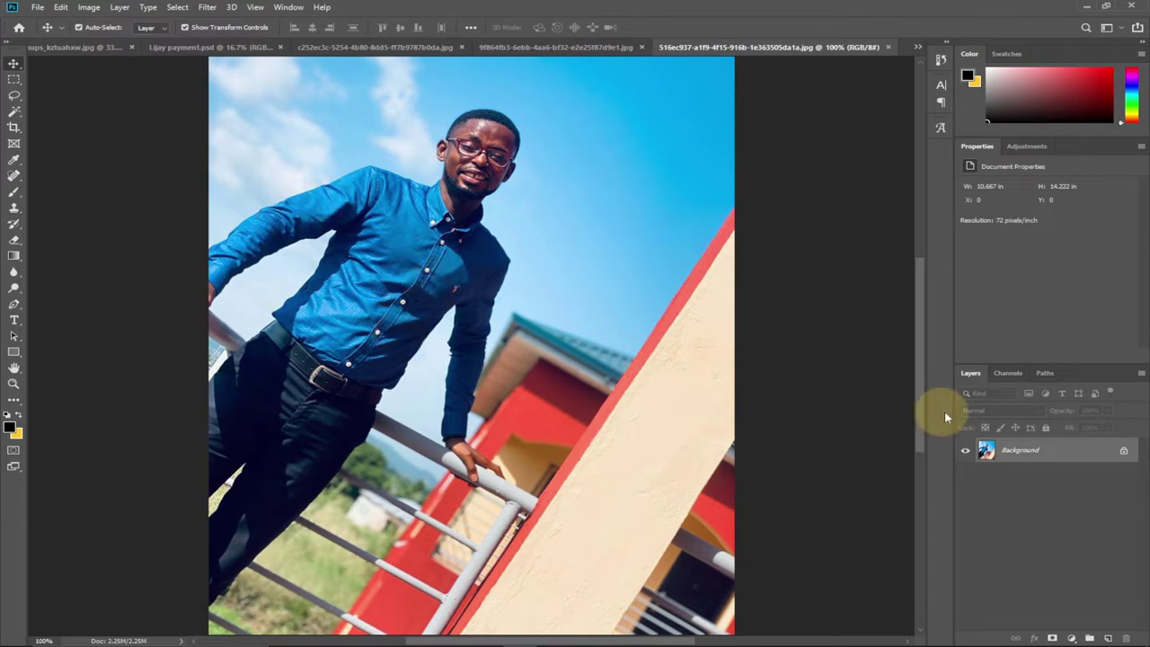
Add and undo a layer mask, then cancel converting Background into a regular layer
{"action": "left_click", "coordinate": [1054, 638]}
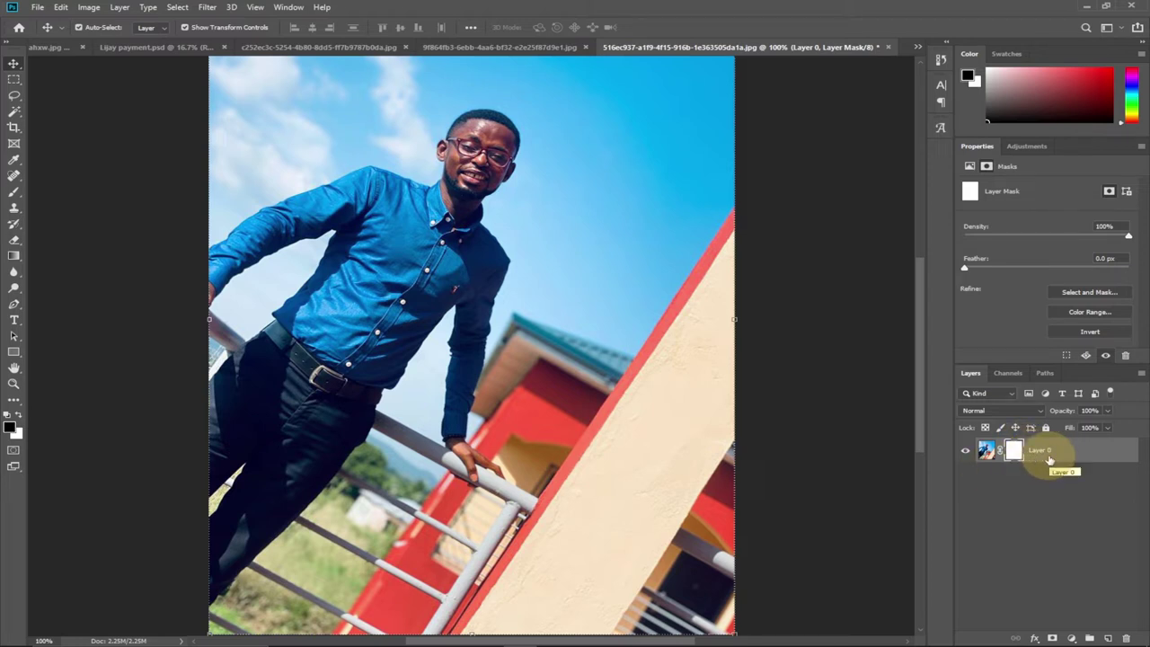
{"action": "key", "text": "ctrl+z"}
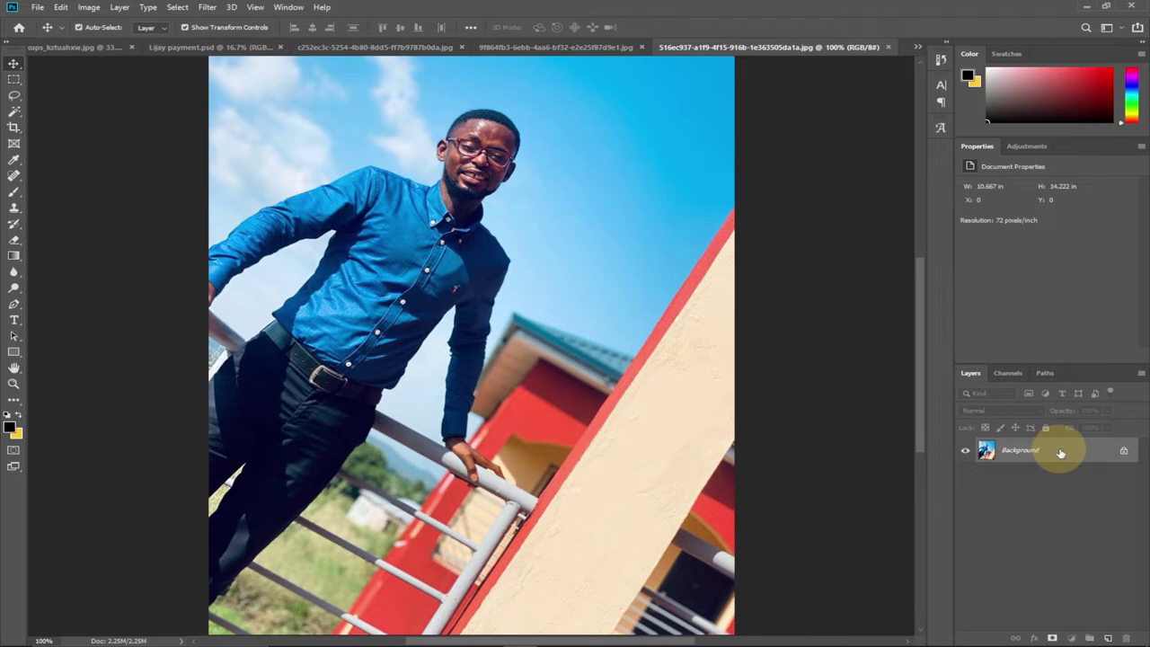
{"action": "double_click", "coordinate": [1060, 453]}
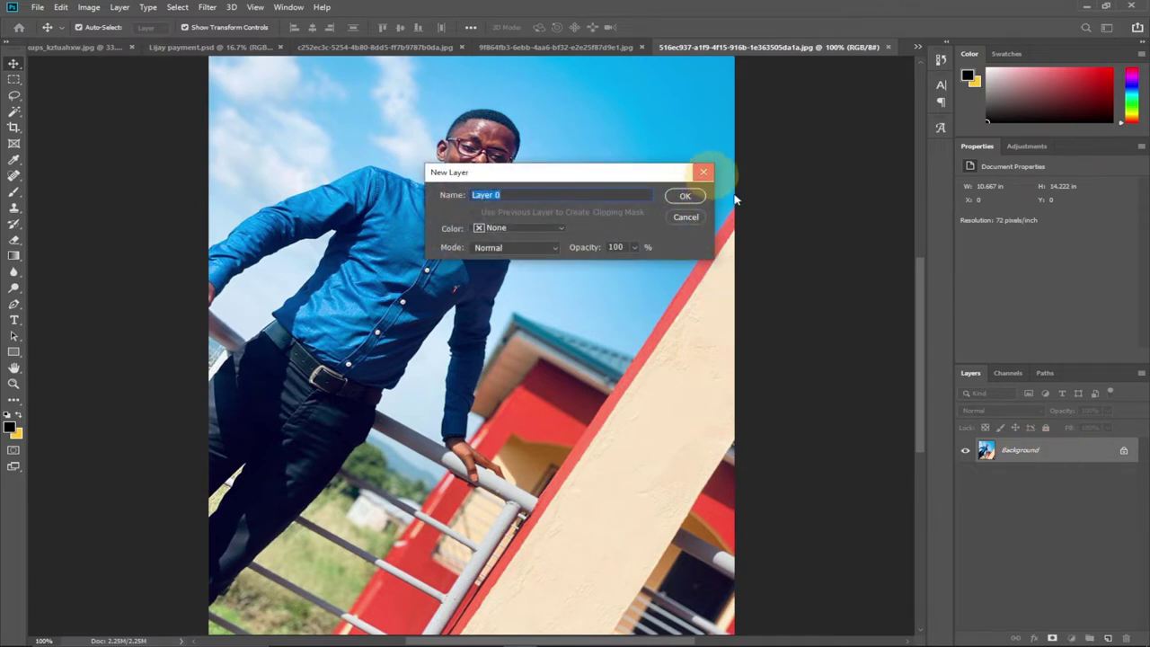
{"action": "key", "text": "Escape"}
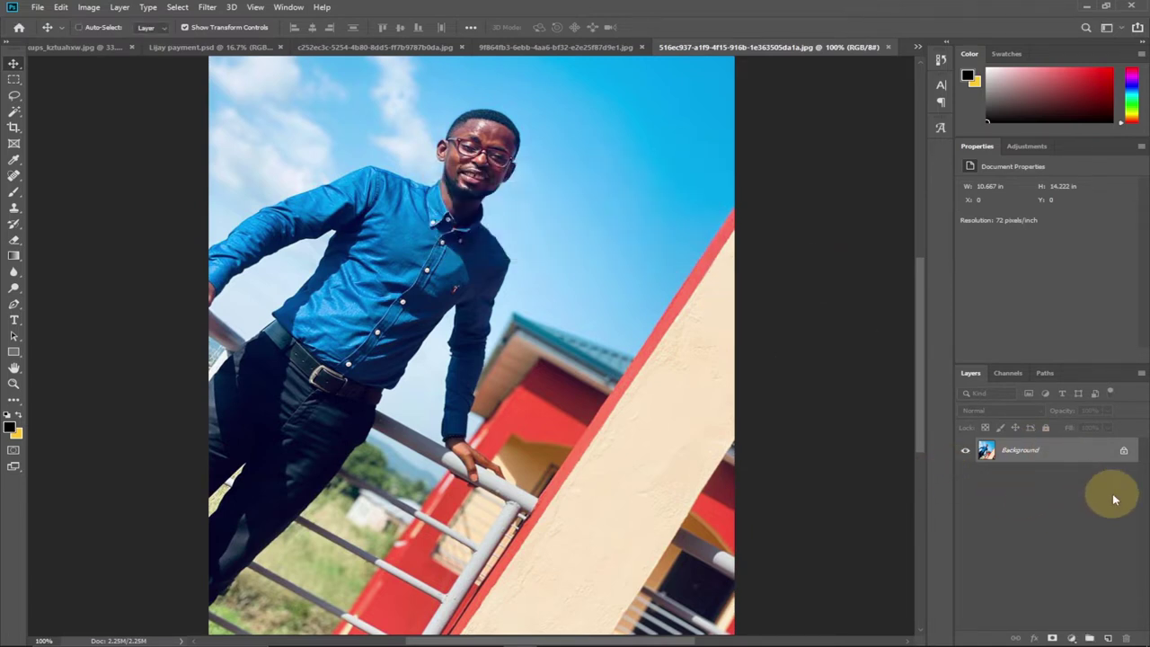
Duplicate the photo to a hidden Layer 1 and give the original Background a white mask
{"action": "key", "text": "ctrl+j"}
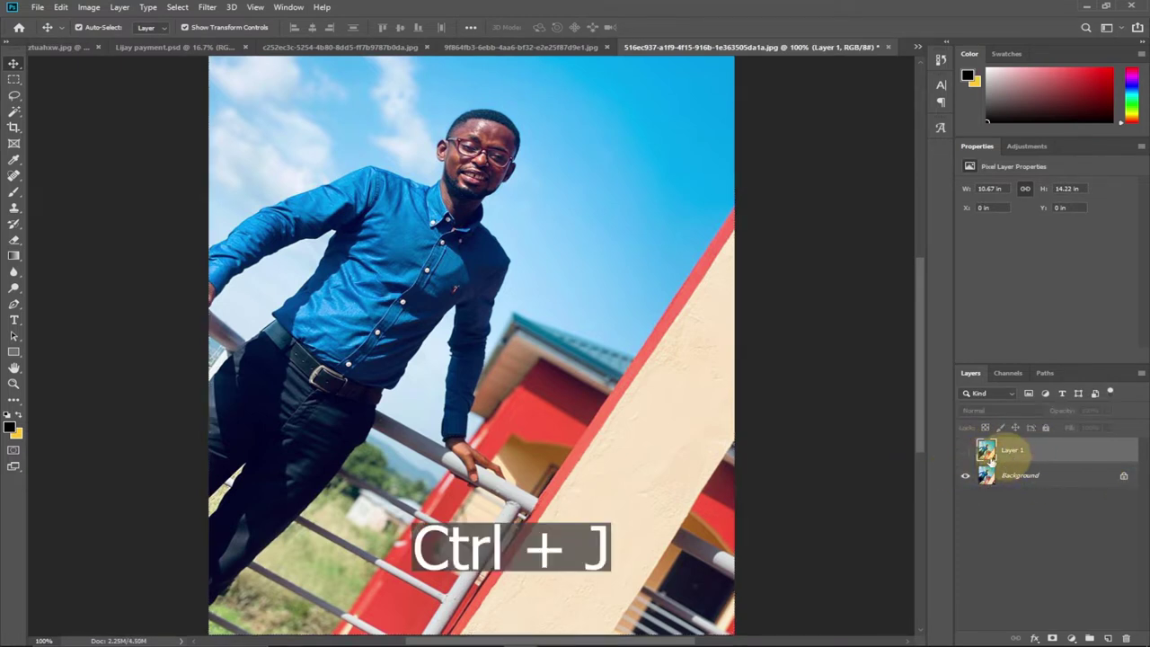
{"action": "left_click", "coordinate": [963, 451]}
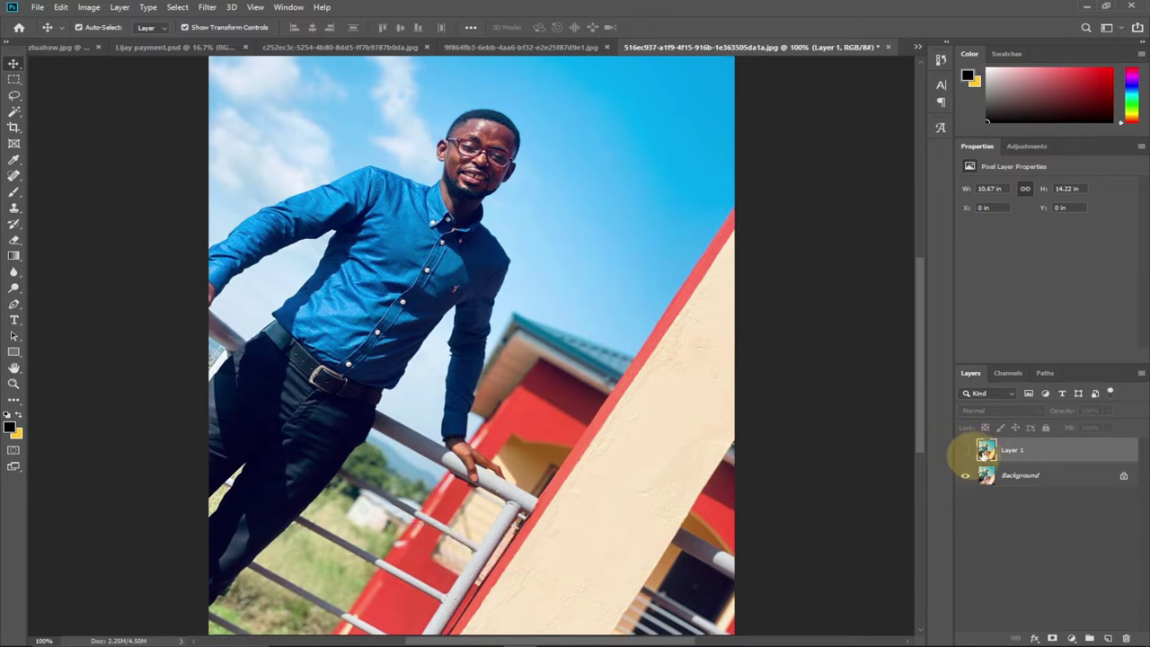
{"action": "left_click", "coordinate": [1060, 481]}
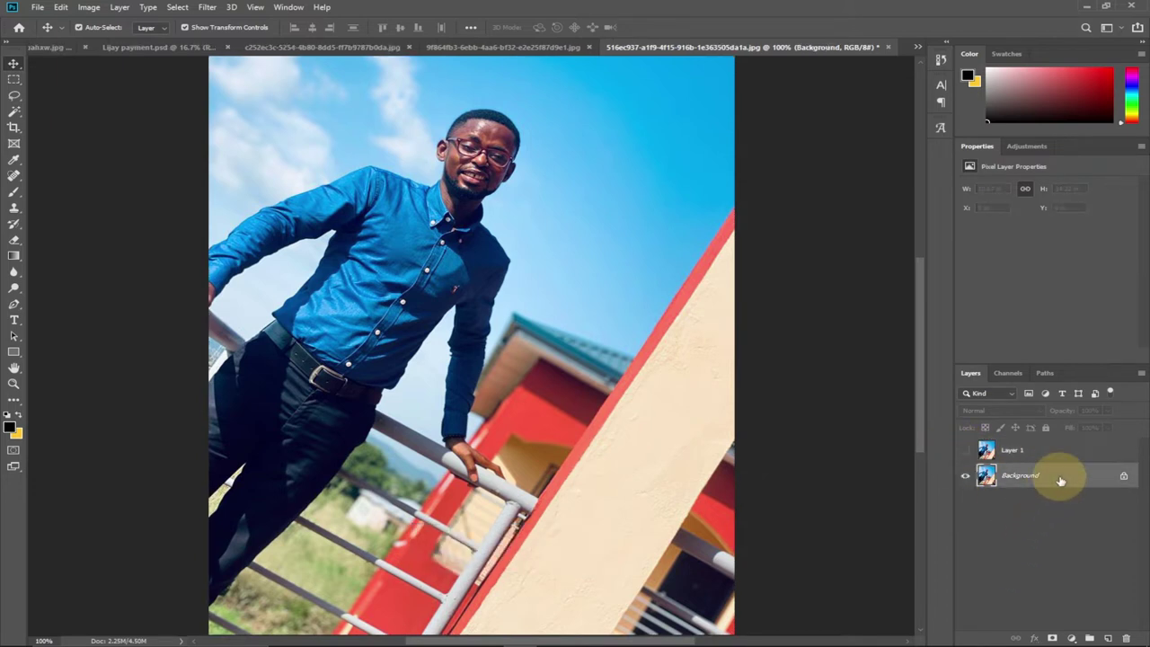
{"action": "left_click", "coordinate": [1051, 637]}
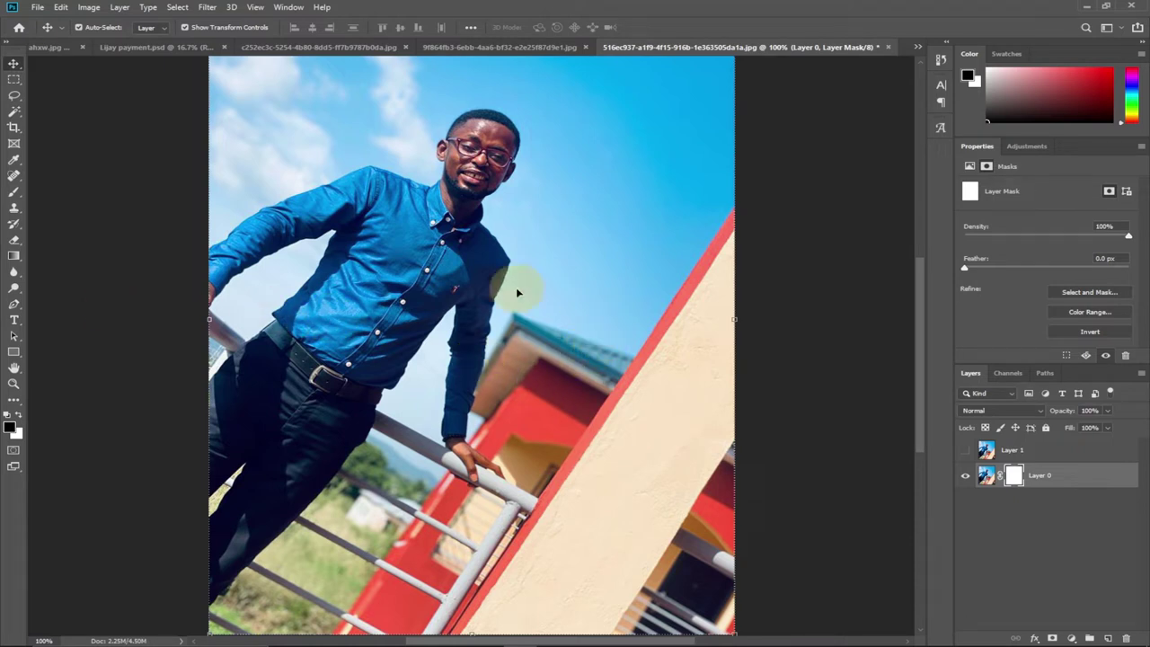
{"action": "right_click", "coordinate": [16, 198]}
Pick the Brush Tool and choose the 03.psd tip from the Torn Paper Brushes set
{"action": "left_click", "coordinate": [64, 189]}
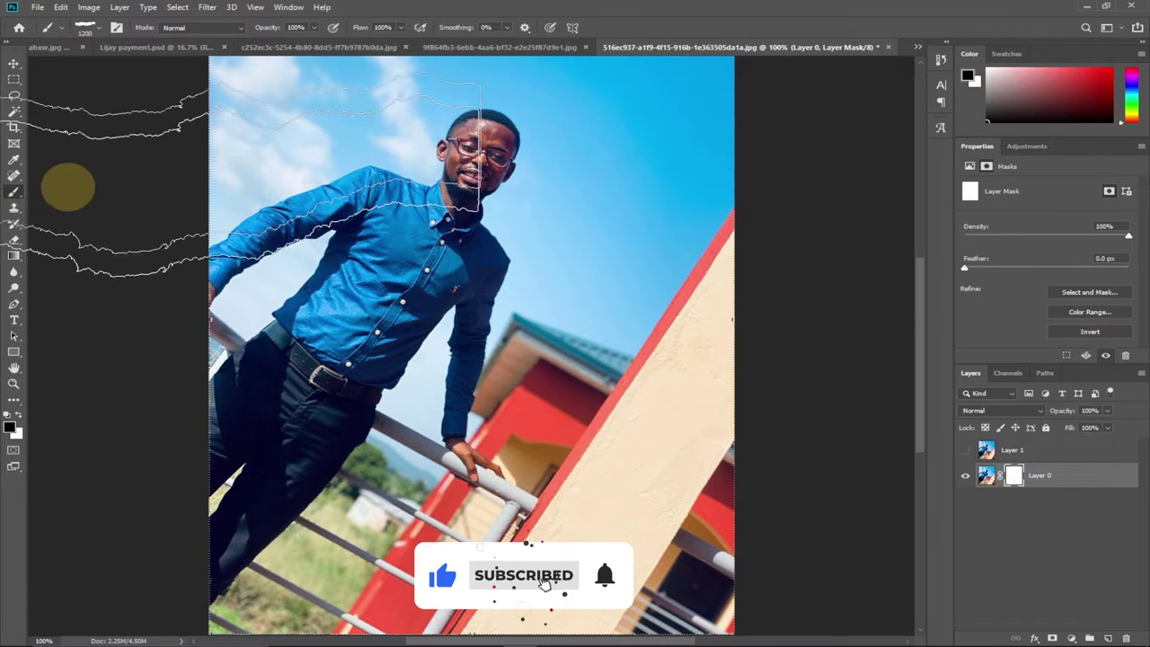
{"action": "left_click", "coordinate": [98, 27]}
{"action": "left_click", "coordinate": [56, 191]}
{"action": "scroll", "coordinate": [54, 186], "scroll_direction": "up", "scroll_amount": 2}
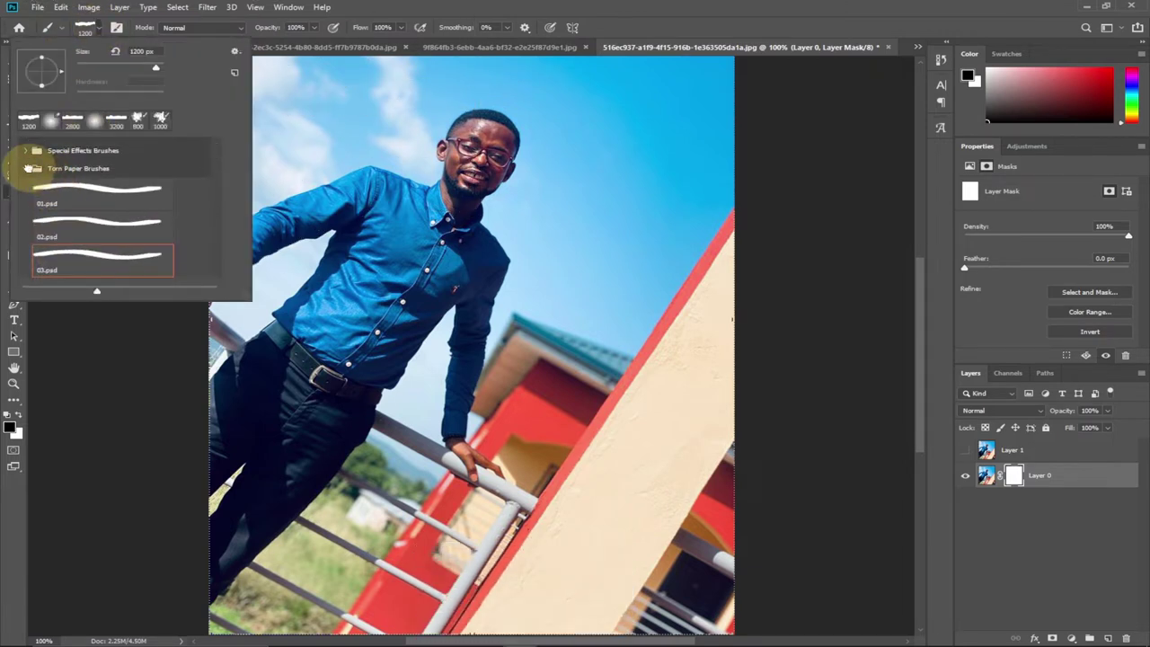
{"action": "left_click", "coordinate": [29, 168]}
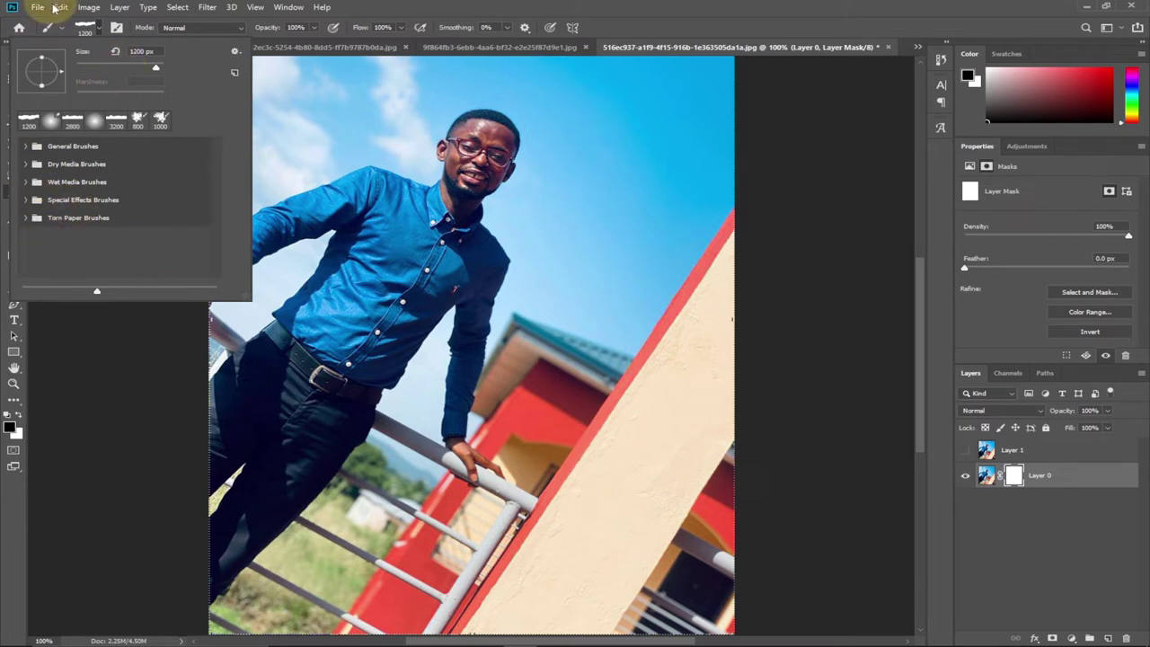
{"action": "left_click", "coordinate": [100, 30]}
{"action": "left_click", "coordinate": [101, 31]}
Try Import Brushes from the Downloads Torn_Paper_Brushes folder, then cancel the Load dialog
{"action": "left_click", "coordinate": [235, 52]}
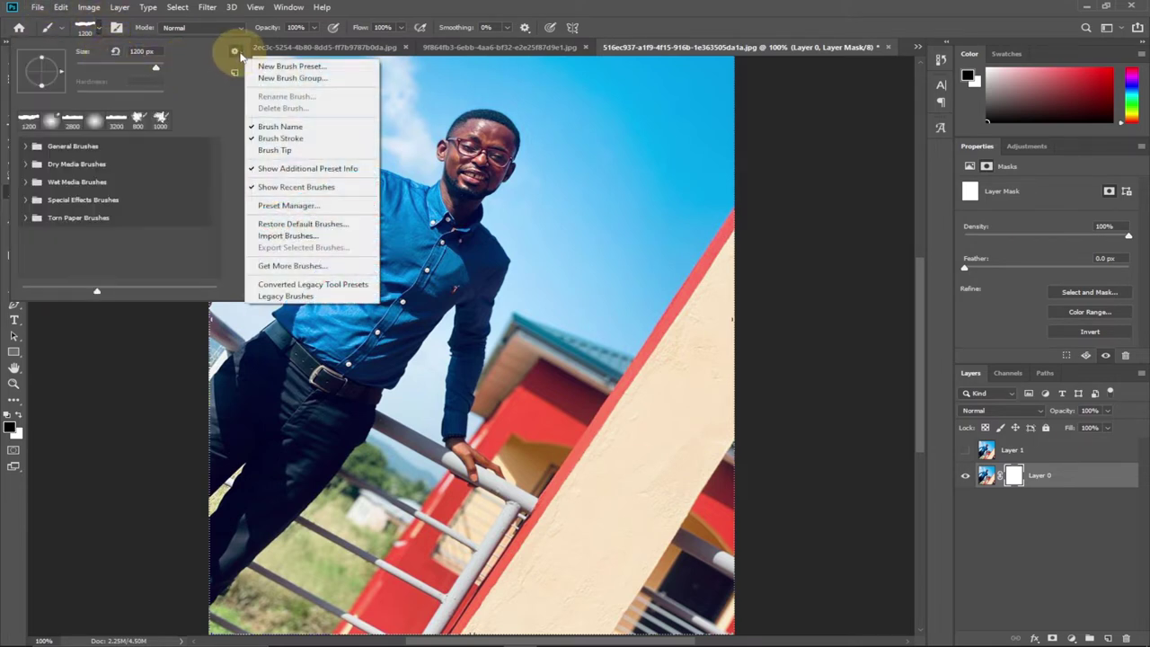
{"action": "left_click", "coordinate": [293, 237]}
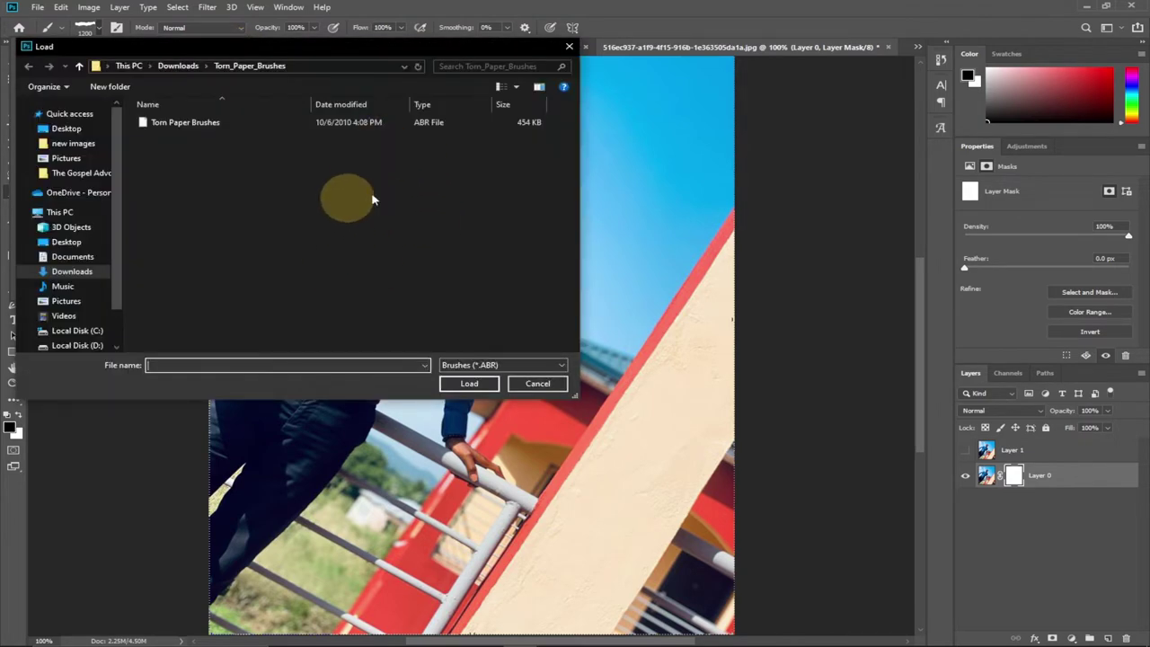
{"action": "left_click", "coordinate": [180, 68]}
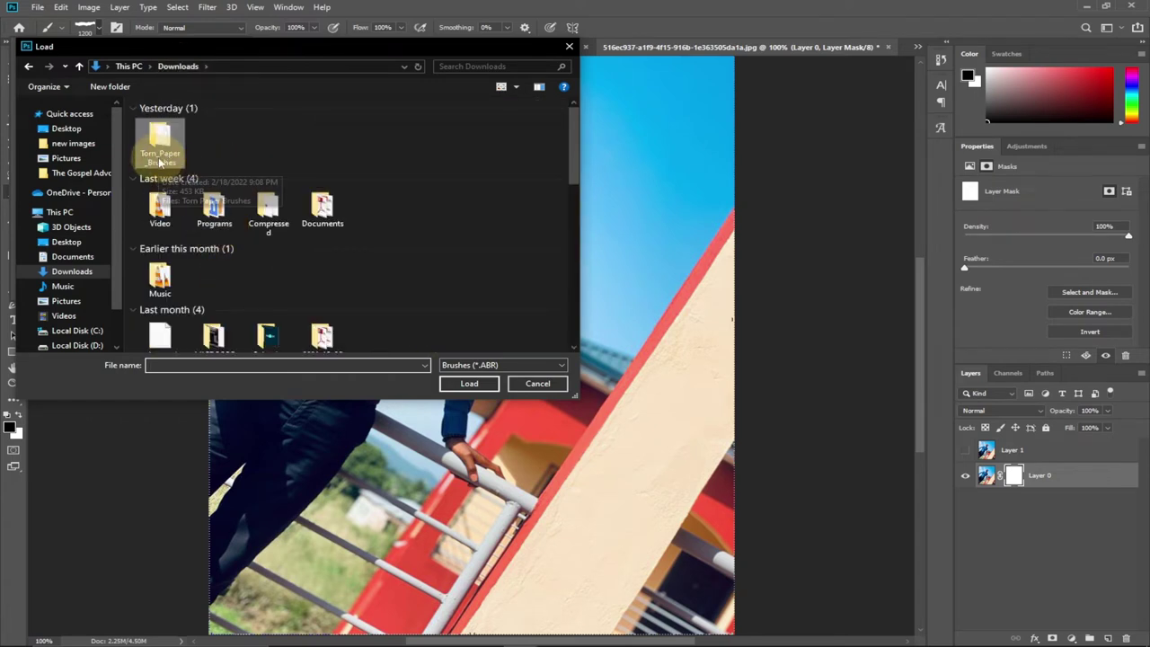
{"action": "double_click", "coordinate": [159, 157]}
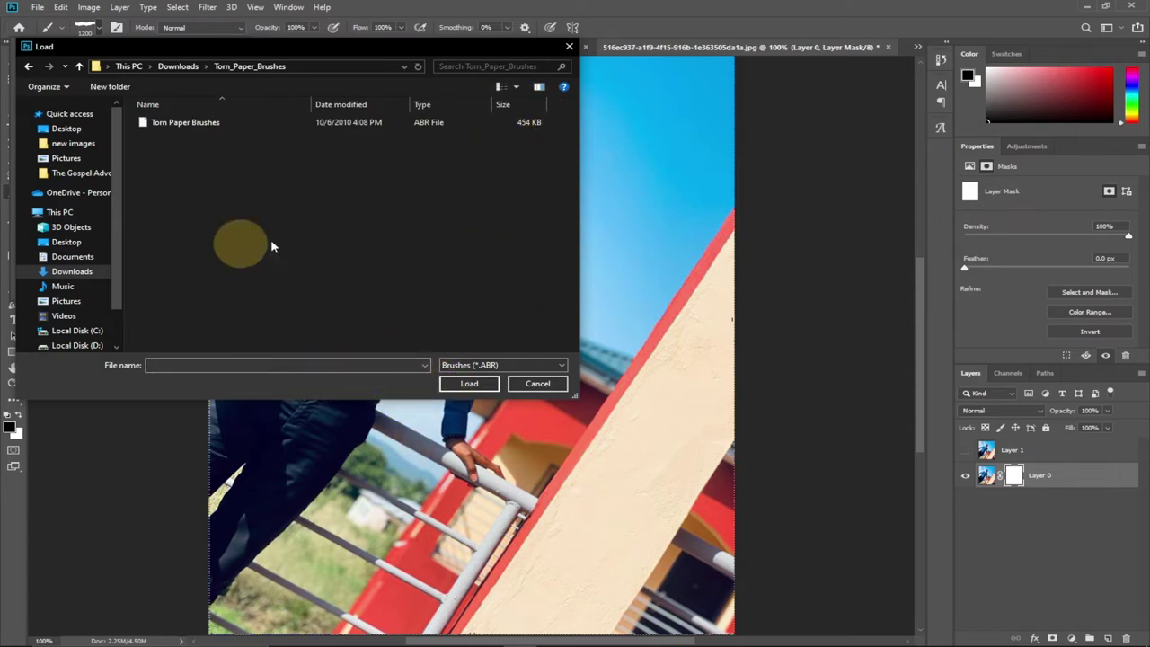
{"action": "left_click", "coordinate": [568, 46]}
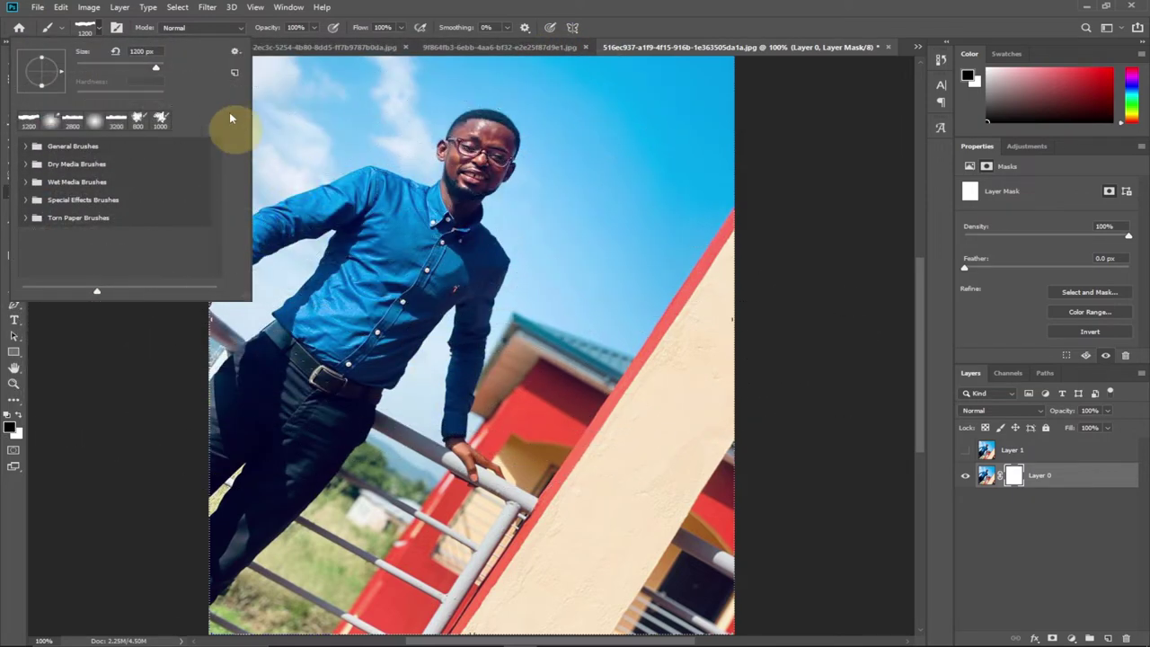
Glance at the couple collage example, then enlarge the torn-paper brush with ] to 1000 px
{"action": "left_click", "coordinate": [101, 34]}
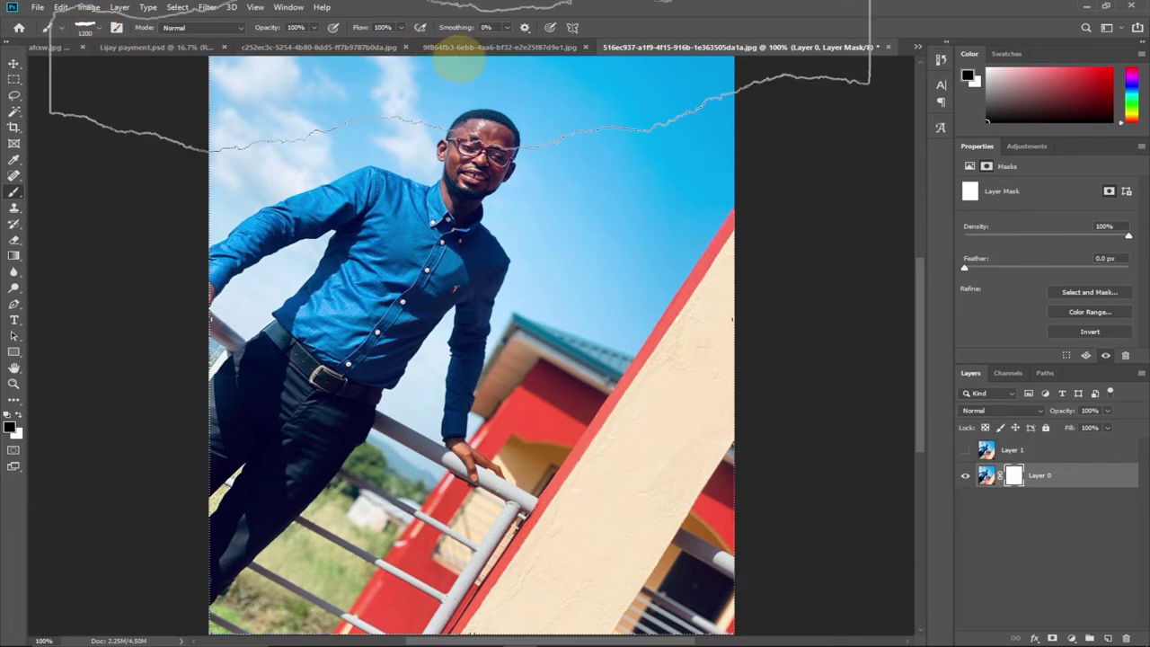
{"action": "left_click", "coordinate": [472, 46]}
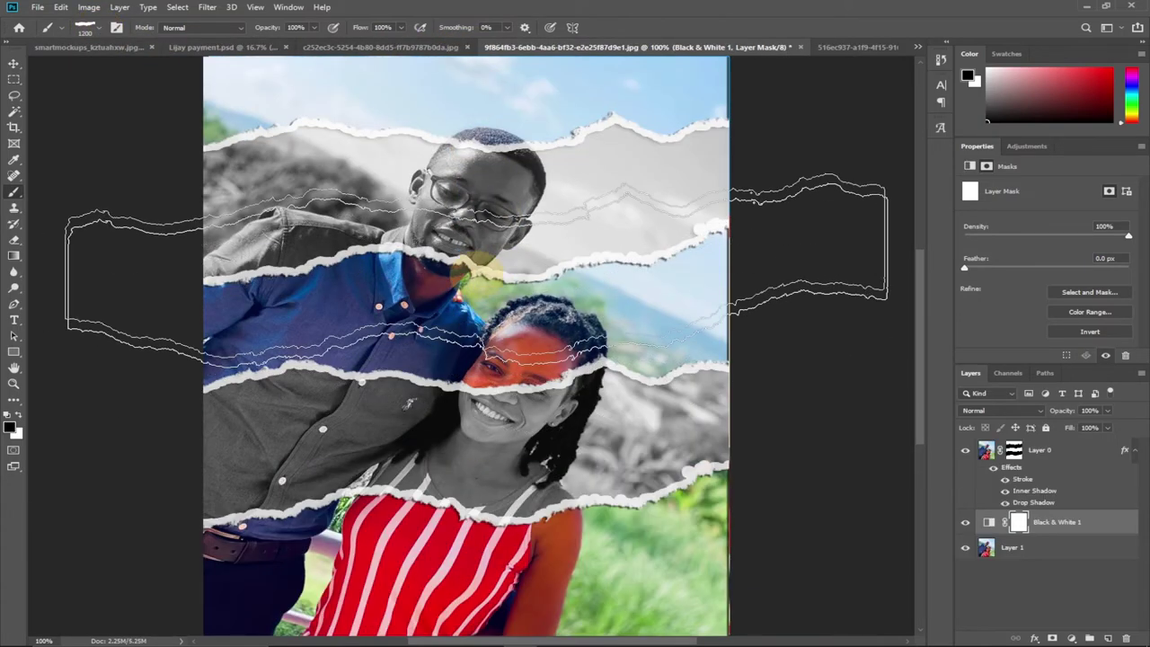
{"action": "left_click_drag", "start_coordinate": [856, 51], "coordinate": [467, 165]}
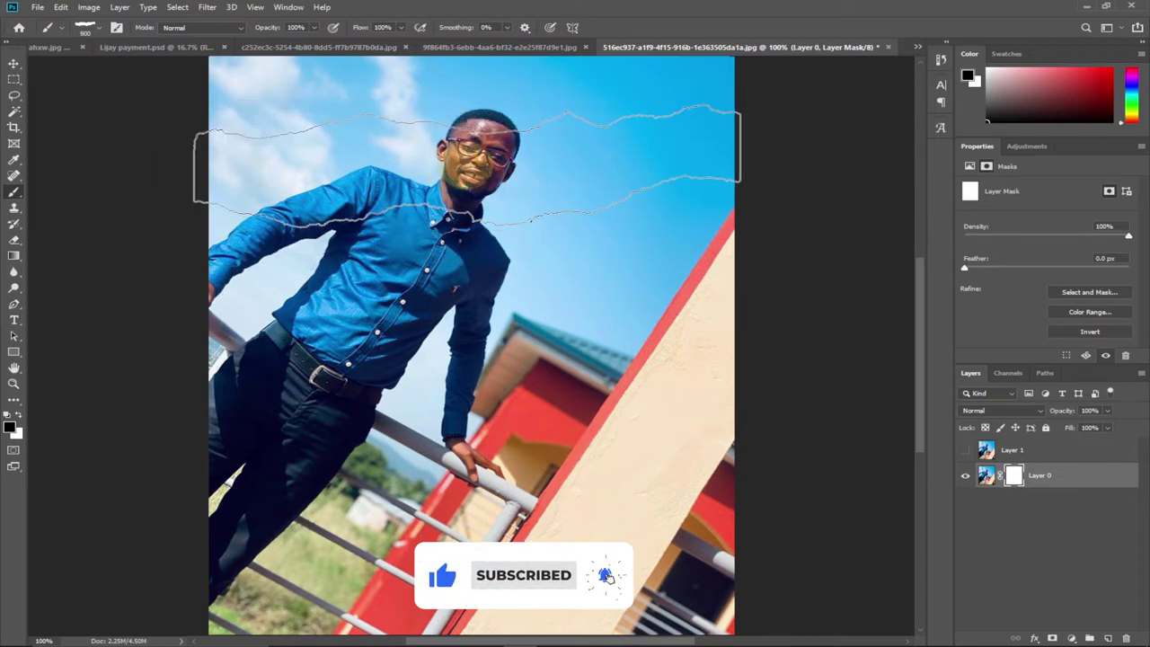
{"action": "key", "text": "bracketright"}
{"action": "key", "text": "bracketright"}
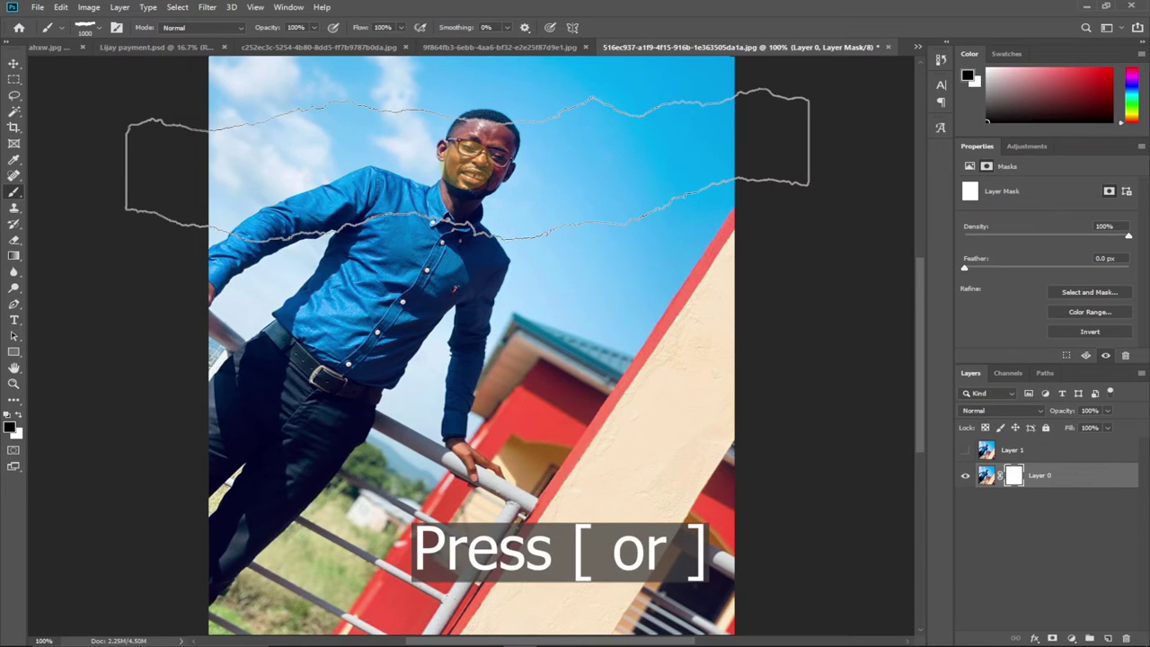
{"action": "left_click", "coordinate": [90, 26]}
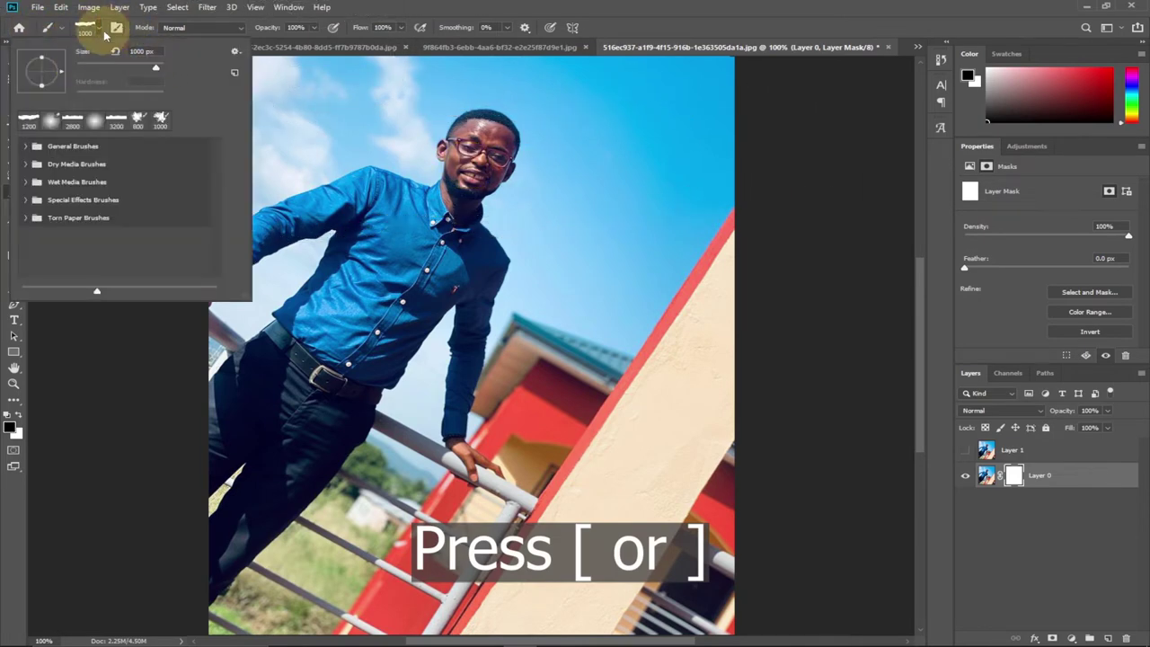
{"action": "left_click", "coordinate": [101, 27]}
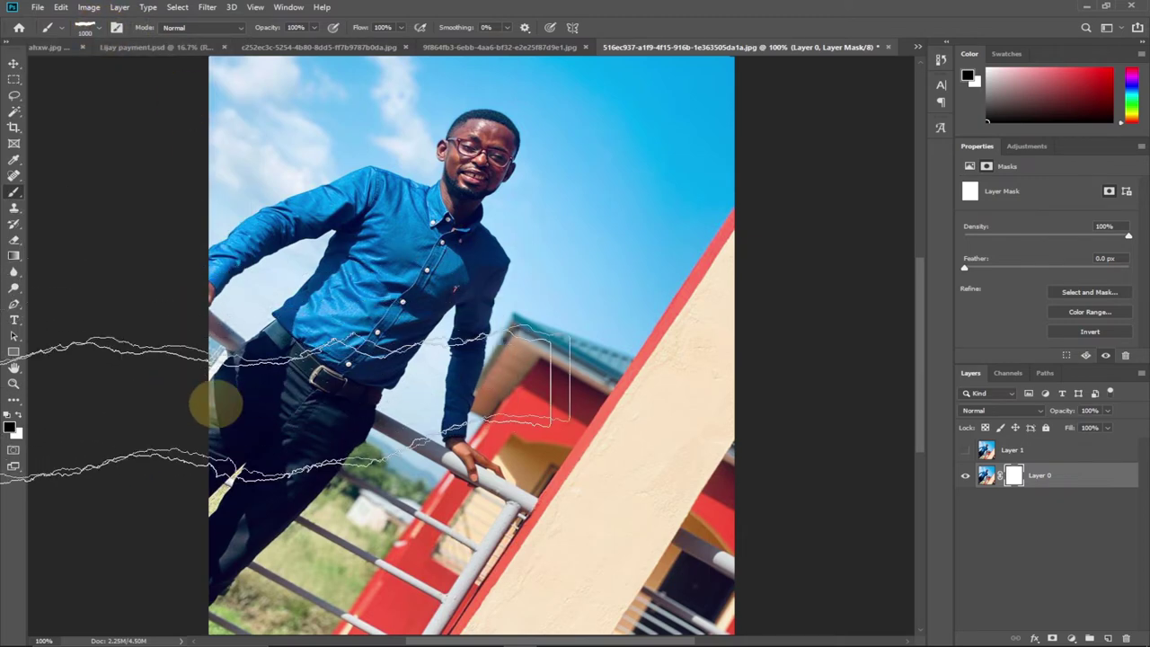
With black foreground, stamp torn strips into Layer 0's mask across the face and mid-body
{"action": "left_click", "coordinate": [19, 416]}
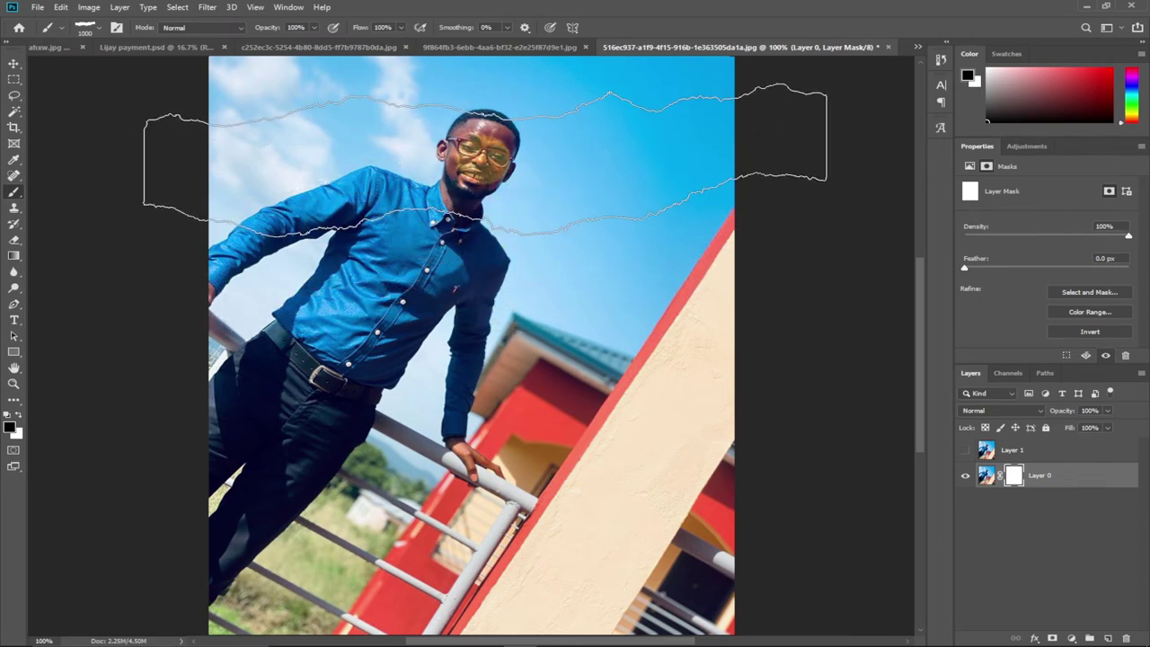
{"action": "left_click", "coordinate": [476, 151]}
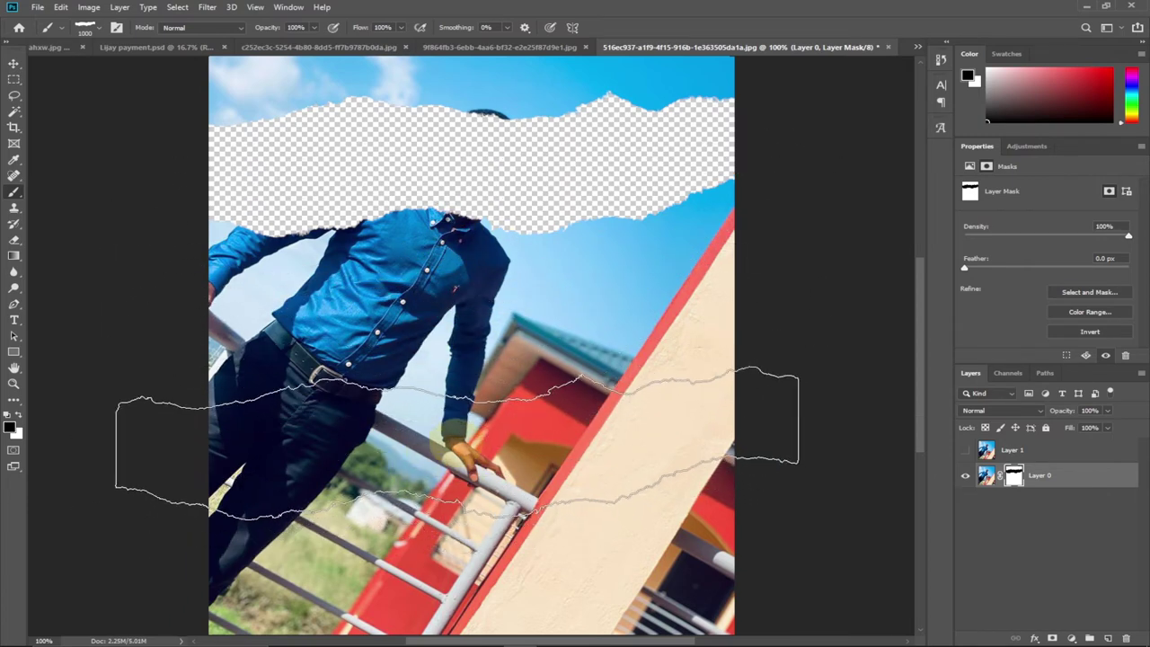
{"action": "left_click", "coordinate": [457, 443]}
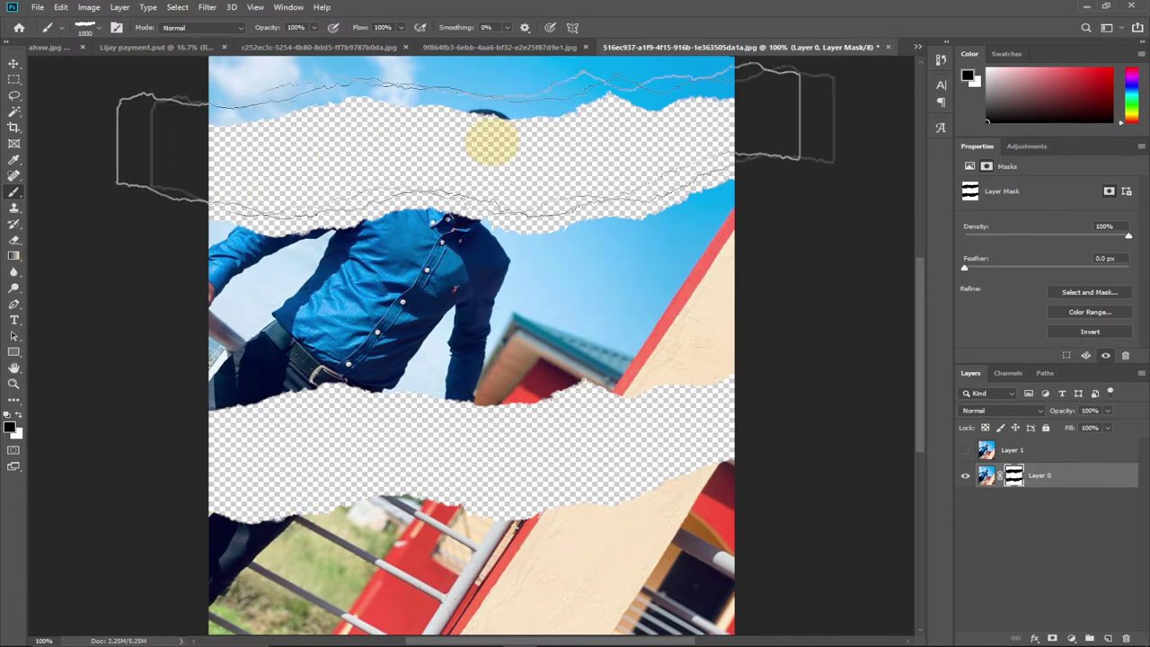
{"action": "left_click", "coordinate": [15, 67]}
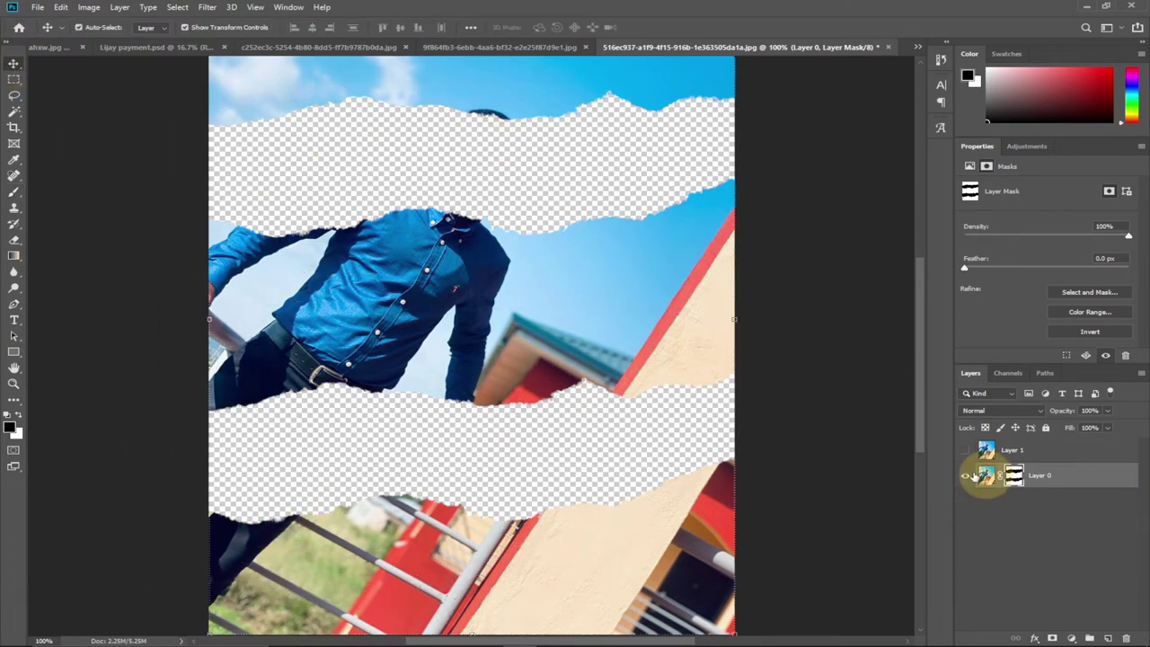
Turn on Layer 1, drag it below Layer 0, and select Layer 0
{"action": "left_click", "coordinate": [1057, 458]}
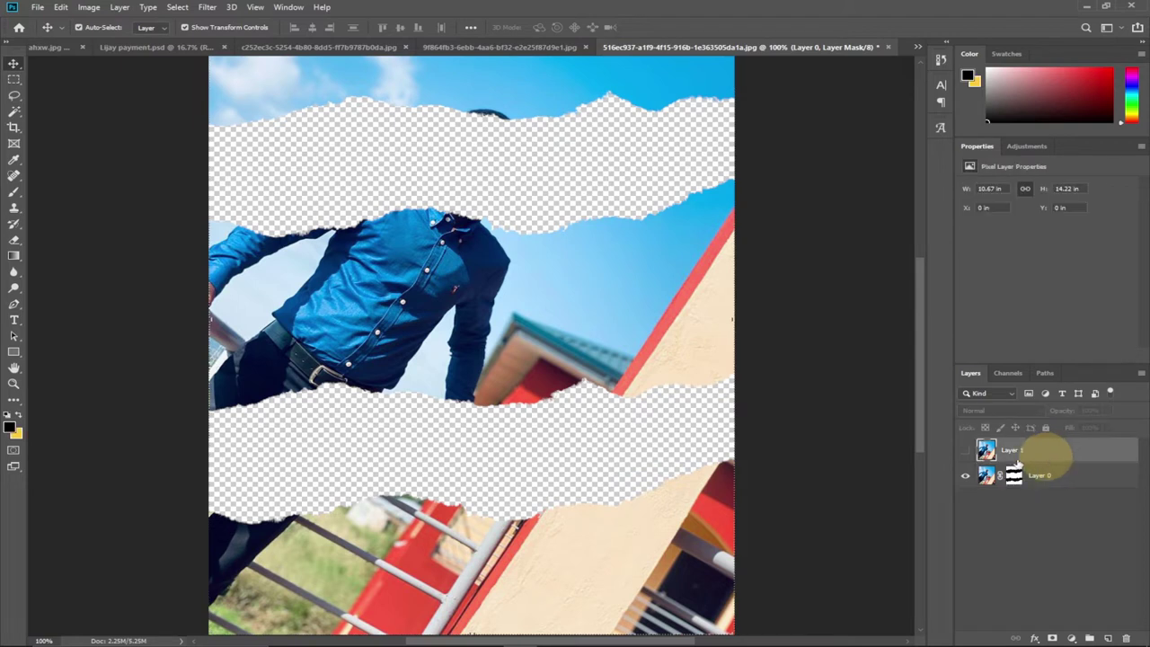
{"action": "left_click", "coordinate": [966, 451]}
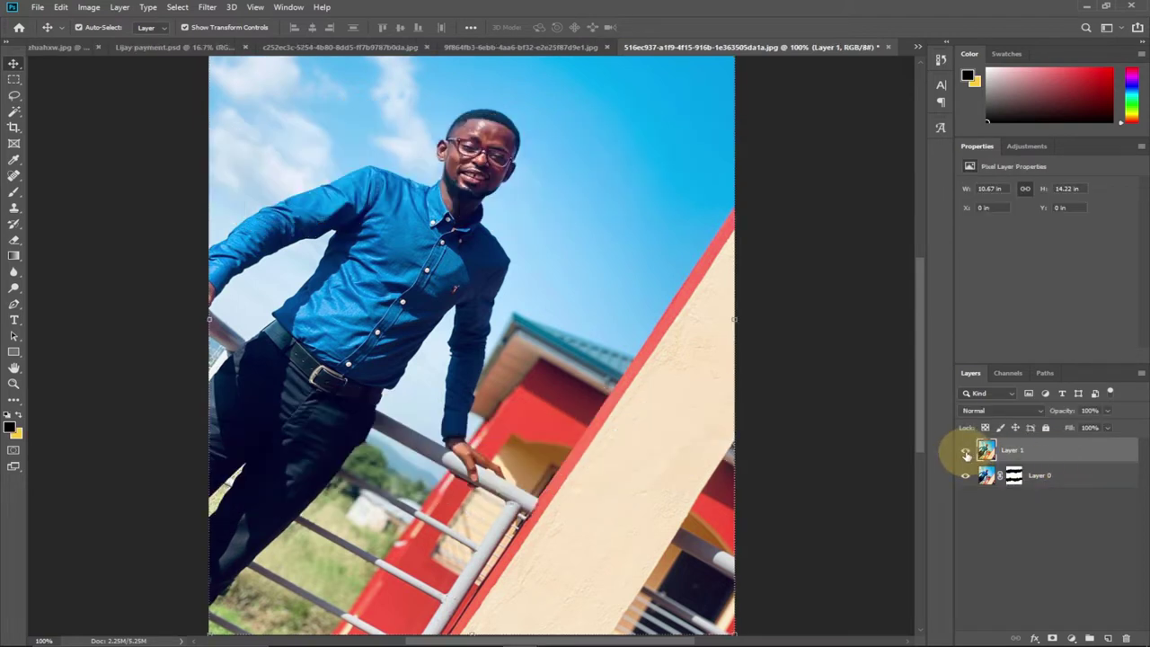
{"action": "left_click_drag", "start_coordinate": [1065, 457], "coordinate": [1075, 490]}
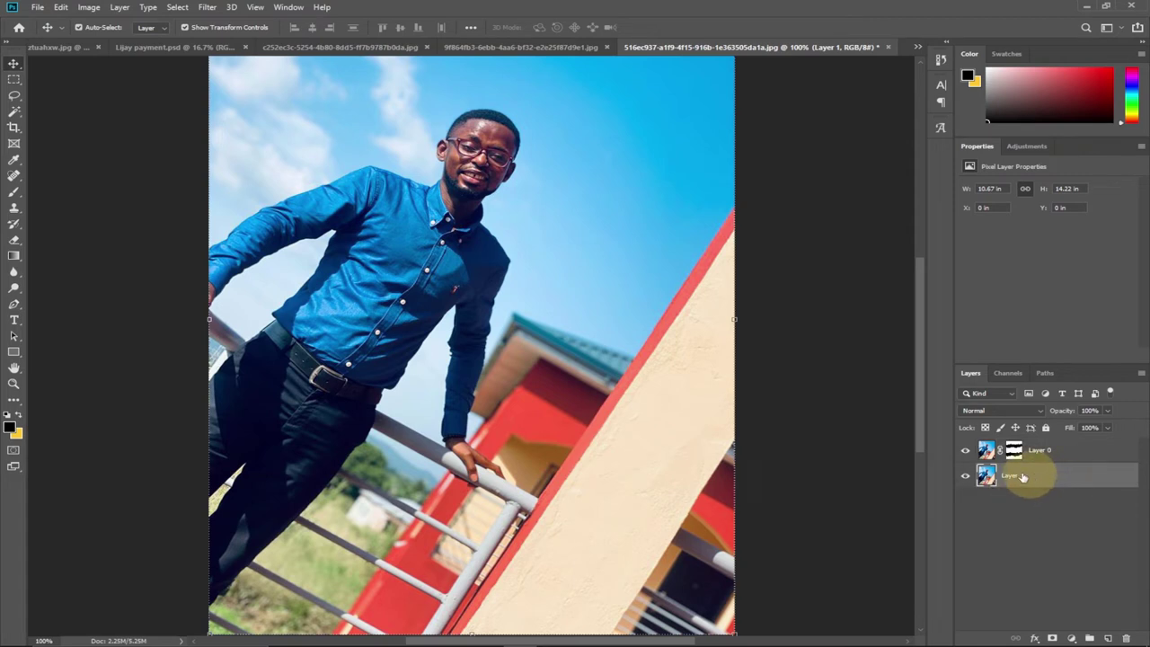
{"action": "left_click", "coordinate": [1064, 455]}
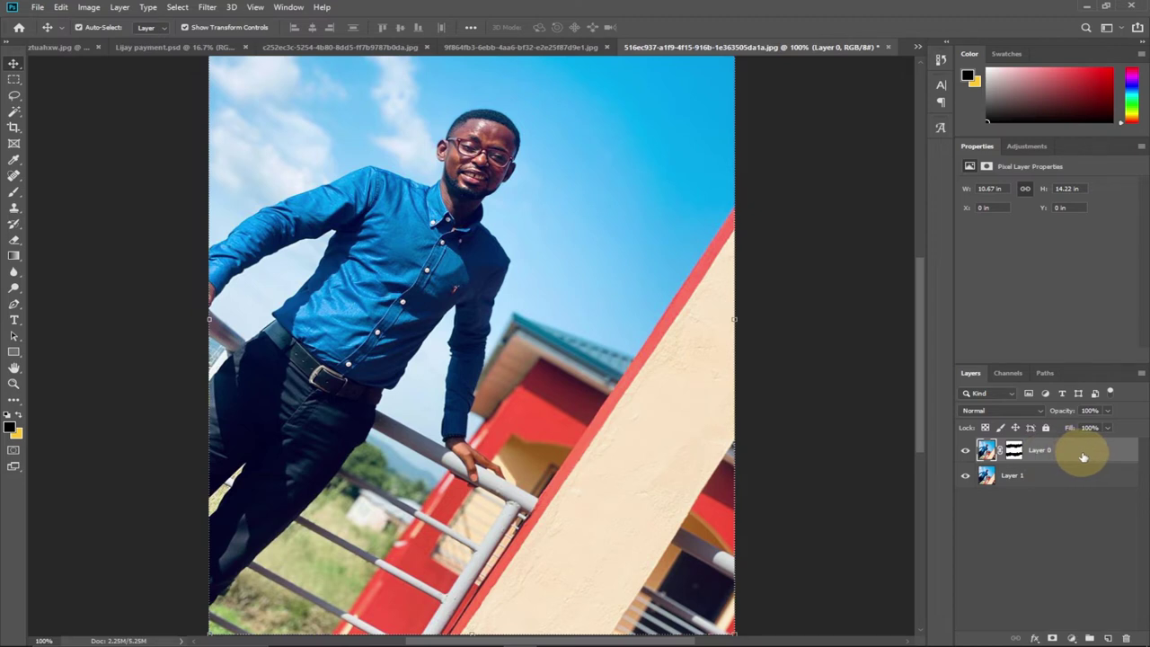
{"action": "double_click", "coordinate": [1083, 457]}
Enable Drop Shadow, a white outside Stroke and an enlarged Inner Shadow on Layer 0, then apply
{"action": "left_click_drag", "start_coordinate": [680, 267], "coordinate": [756, 177]}
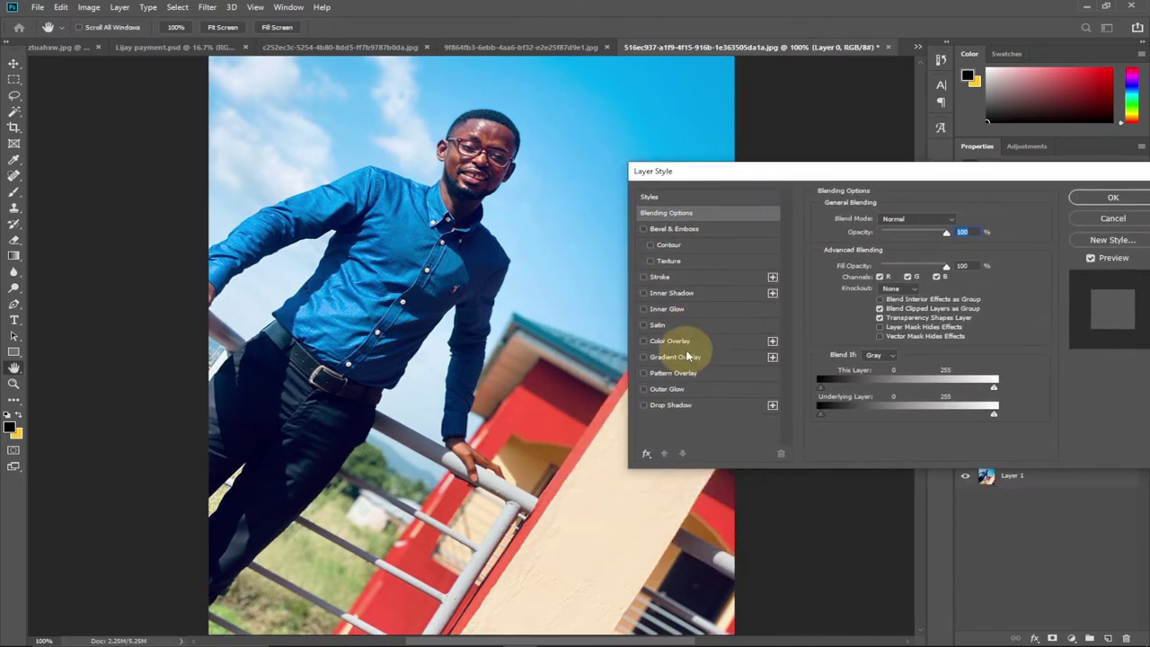
{"action": "left_click", "coordinate": [674, 406]}
{"action": "left_click_drag", "start_coordinate": [712, 168], "coordinate": [736, 173]}
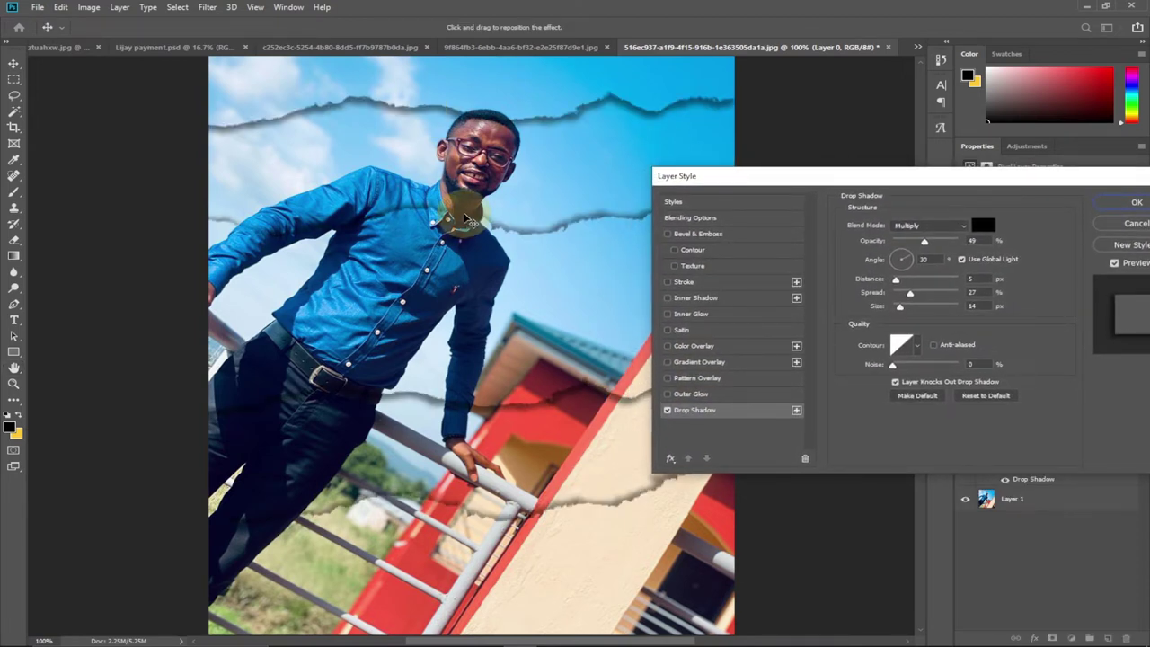
{"action": "left_click", "coordinate": [685, 283]}
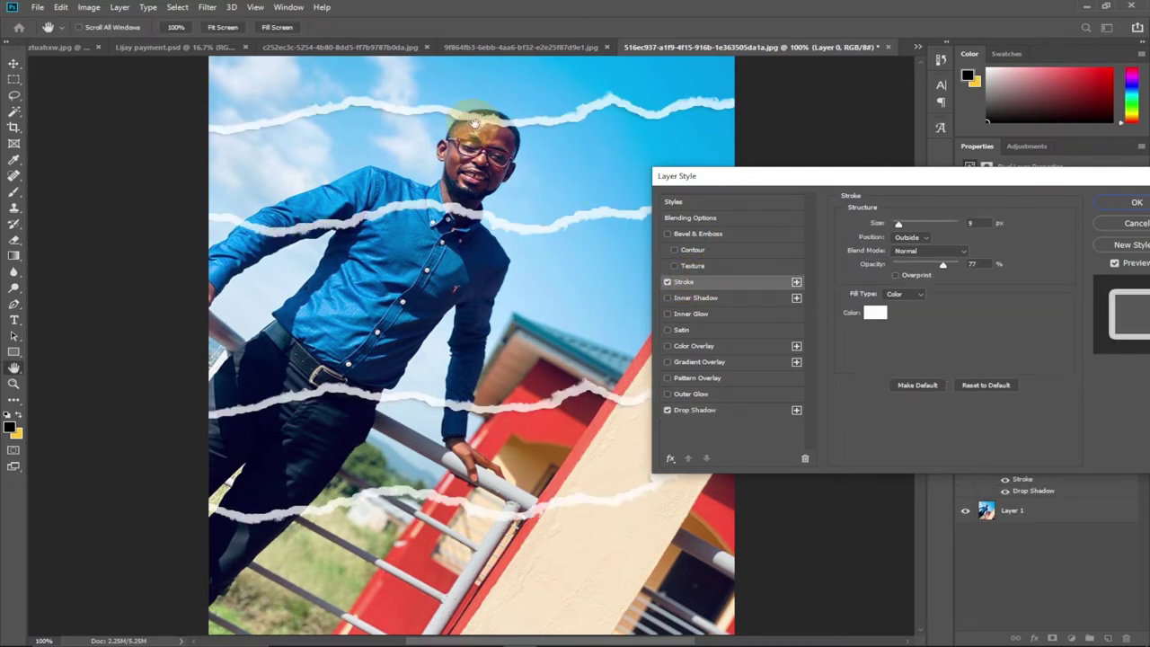
{"action": "left_click", "coordinate": [697, 299]}
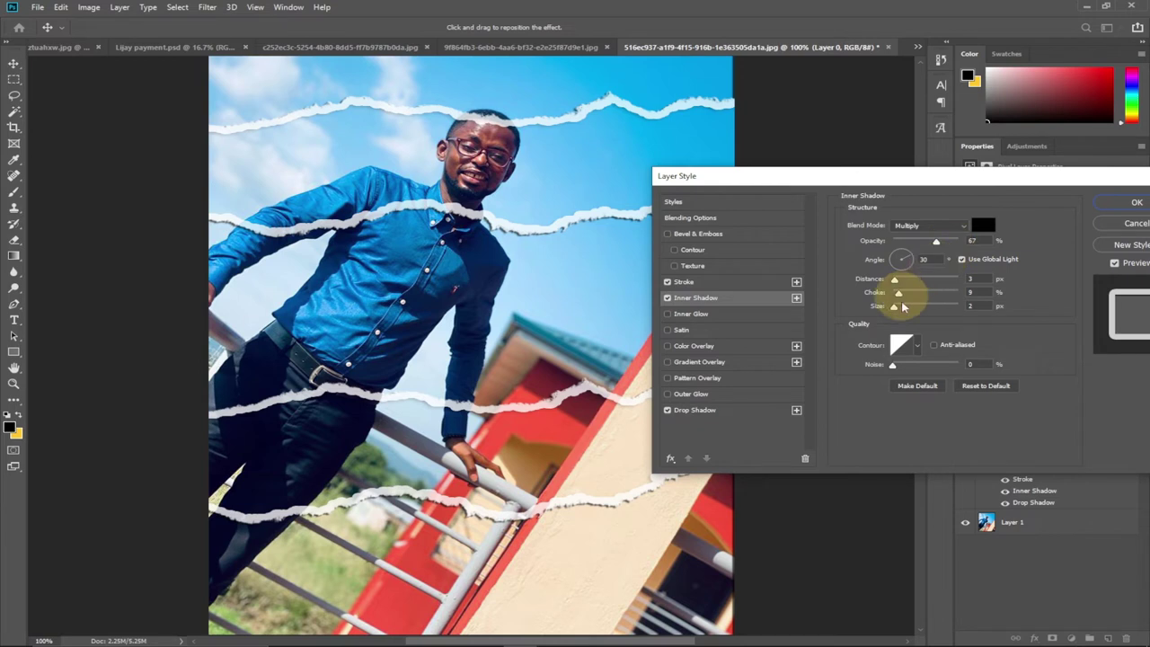
{"action": "left_click_drag", "start_coordinate": [894, 305], "coordinate": [901, 311]}
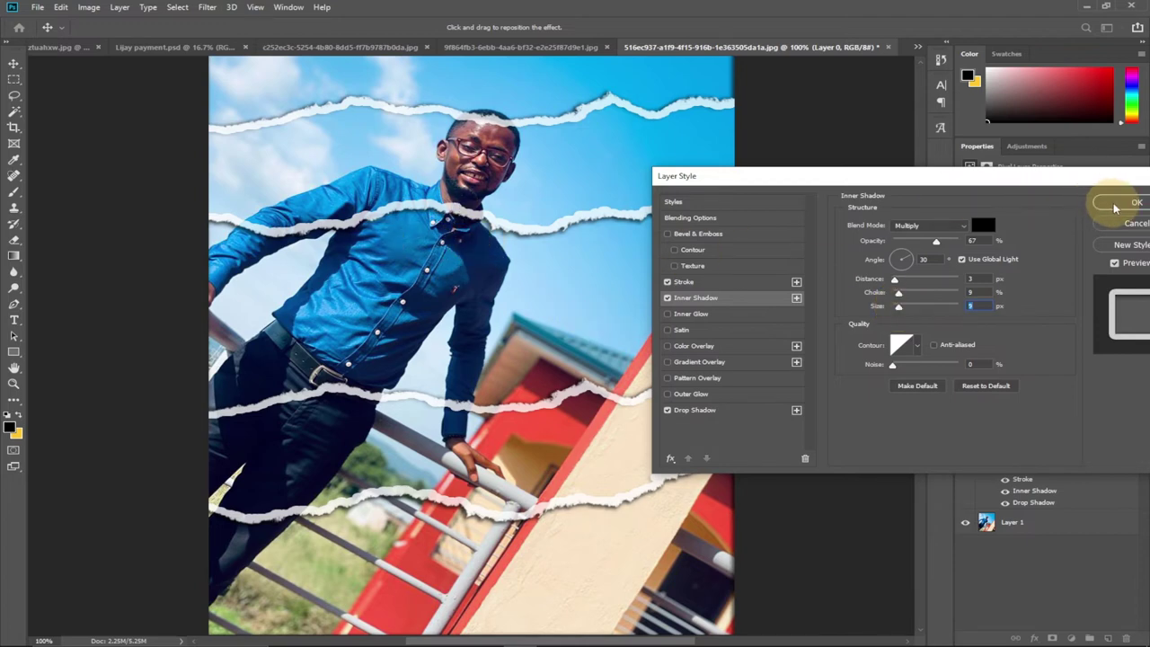
{"action": "left_click_drag", "start_coordinate": [980, 179], "coordinate": [760, 181]}
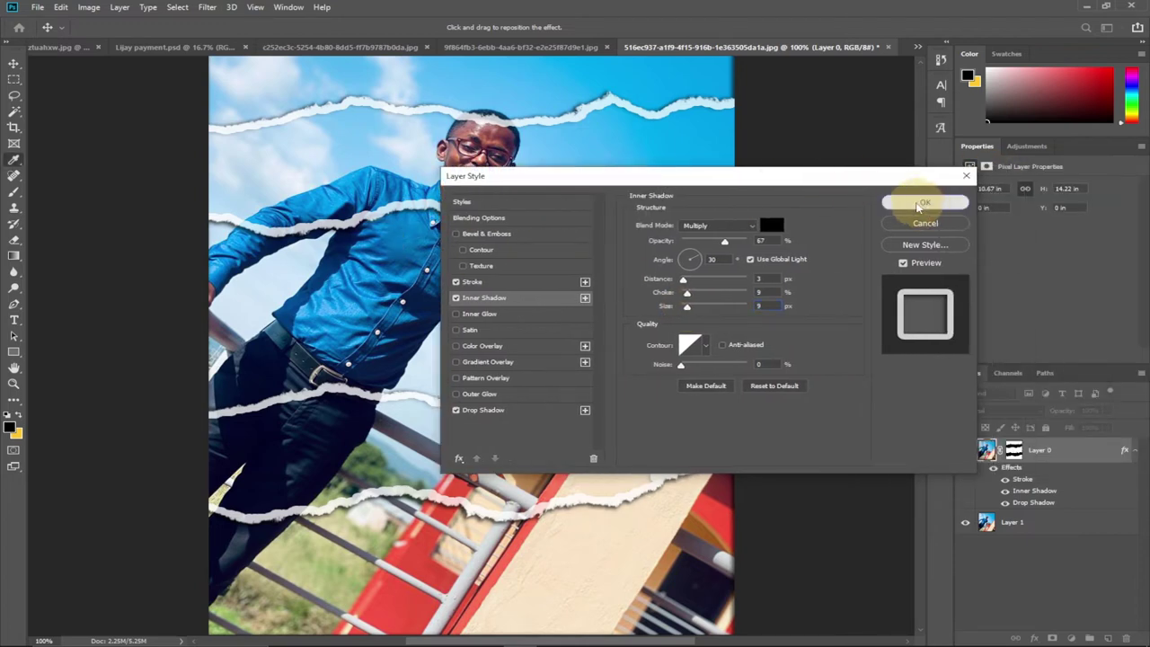
{"action": "left_click", "coordinate": [914, 203]}
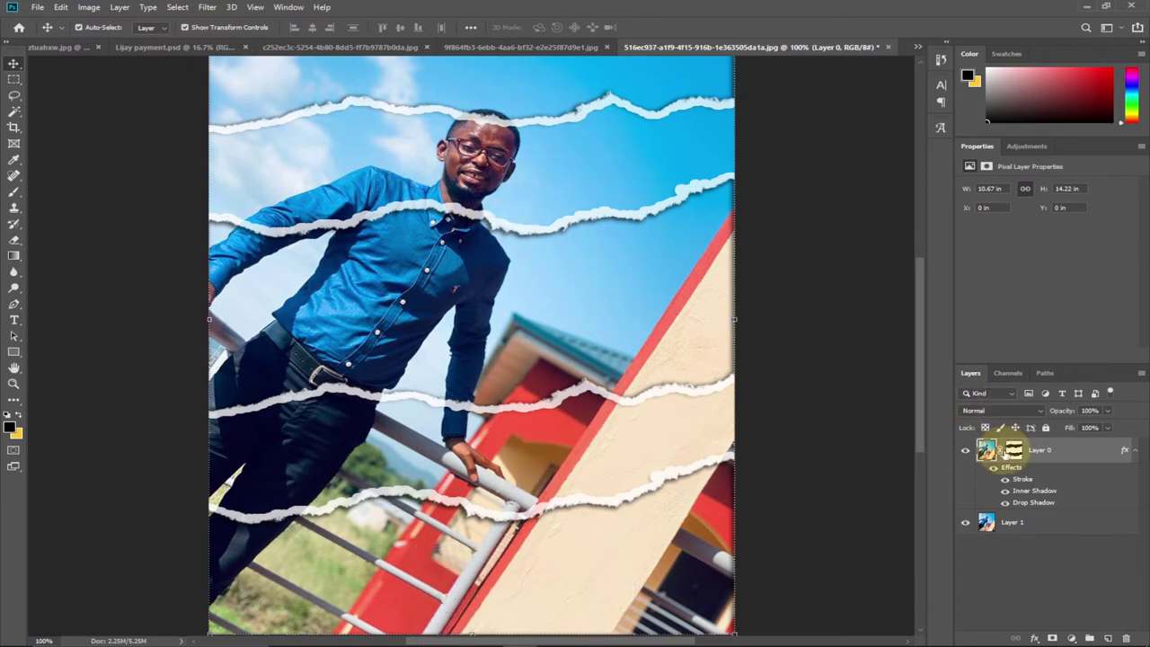
{"action": "left_click", "coordinate": [1089, 526]}
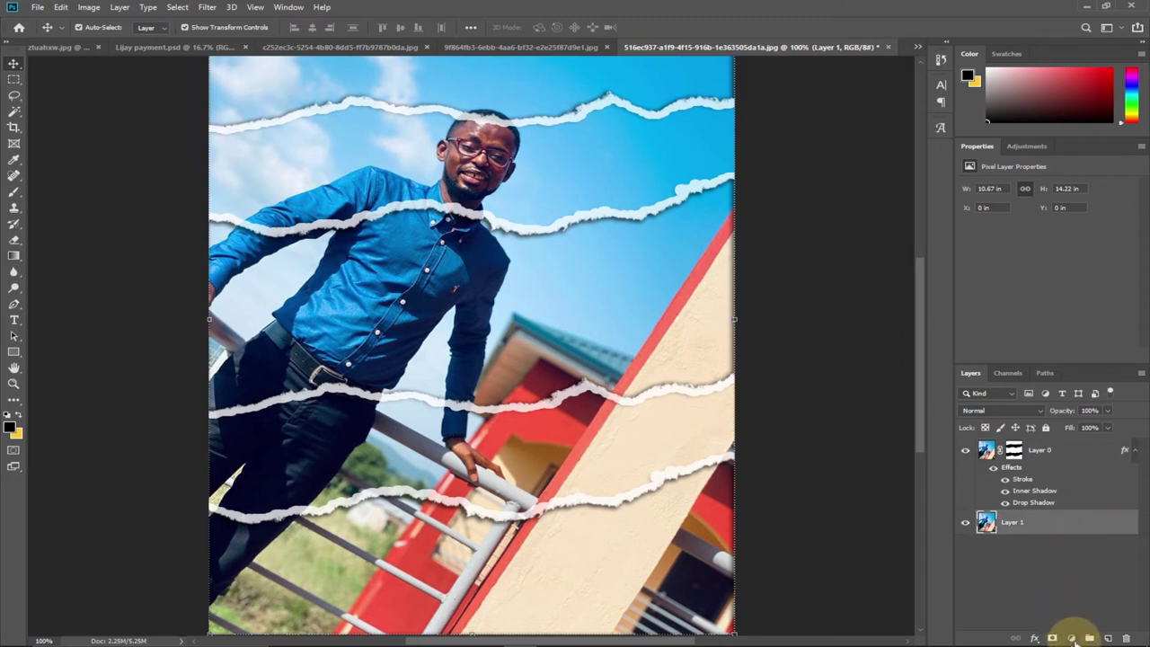
Add a Black & White adjustment layer directly above Layer 1
{"action": "left_click", "coordinate": [1072, 639]}
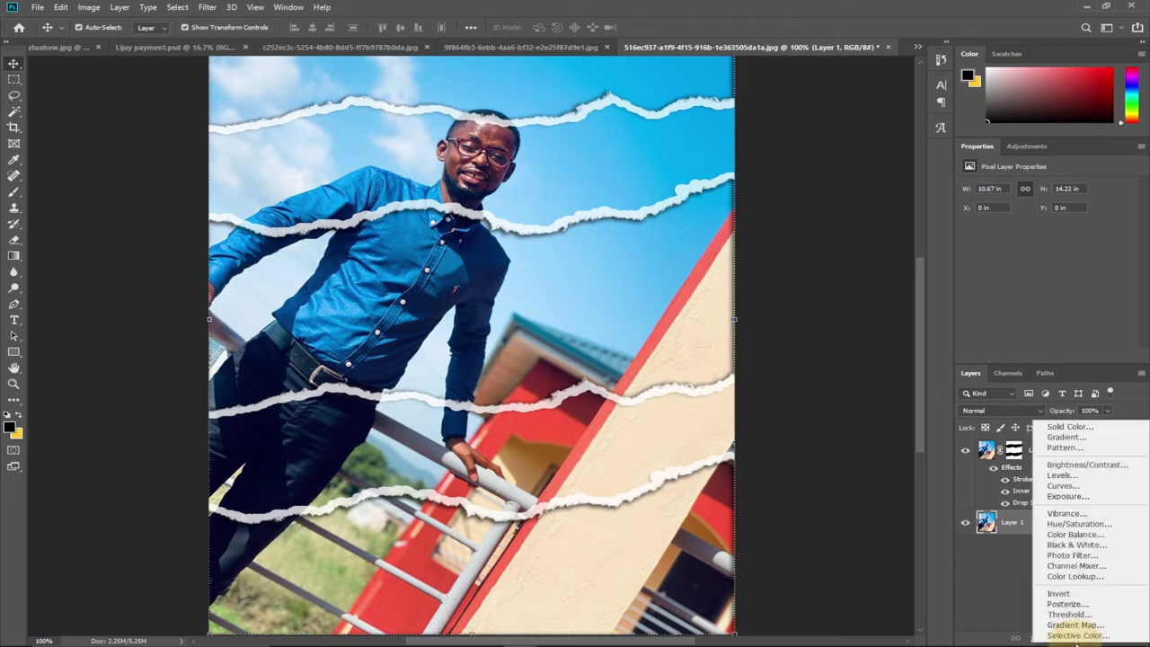
{"action": "left_click", "coordinate": [1073, 546]}
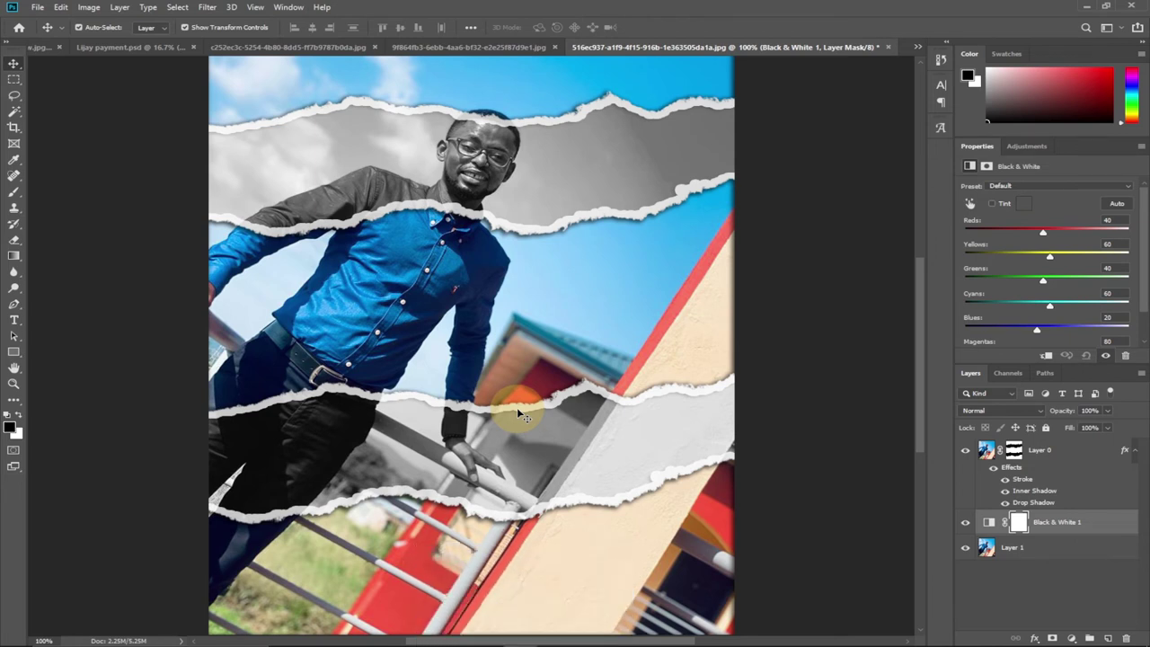
Pick the Brush tool and select the 03.psd tip in the expanded Torn Paper Brushes folder
{"action": "left_click", "coordinate": [14, 197]}
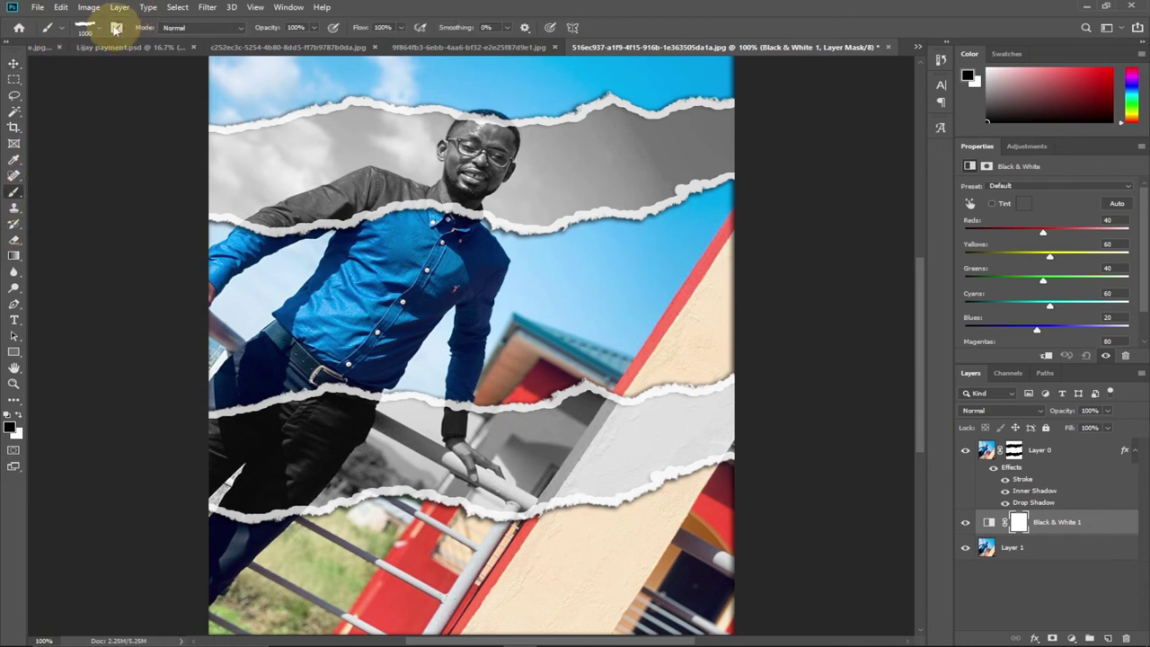
{"action": "left_click", "coordinate": [97, 29]}
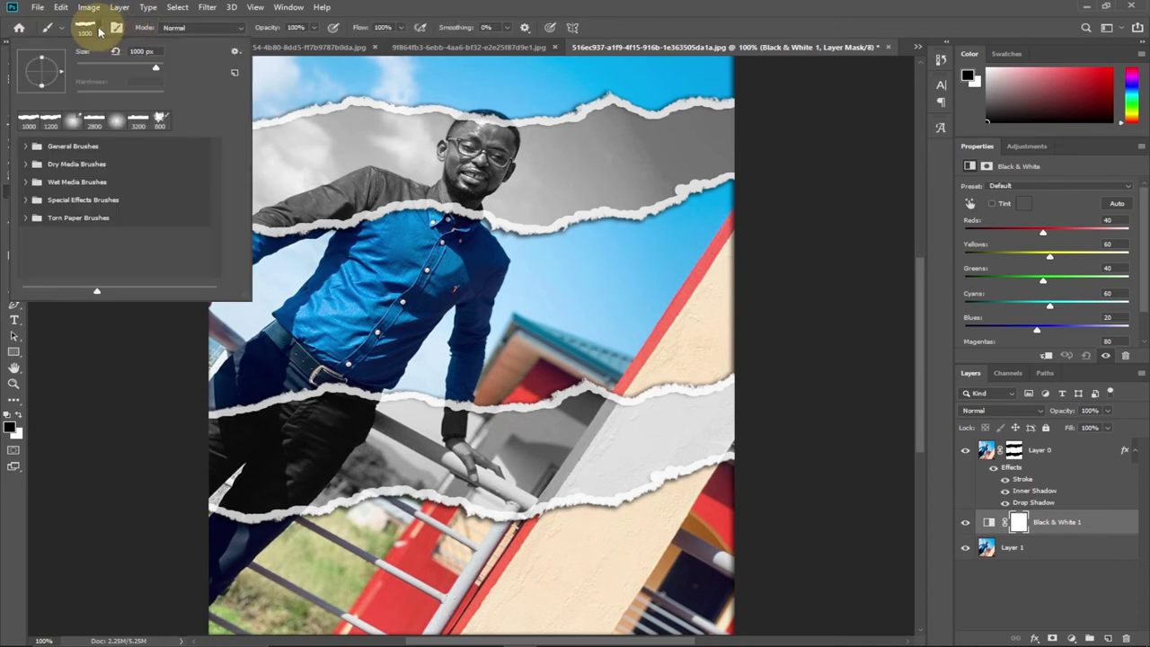
{"action": "left_click", "coordinate": [236, 51]}
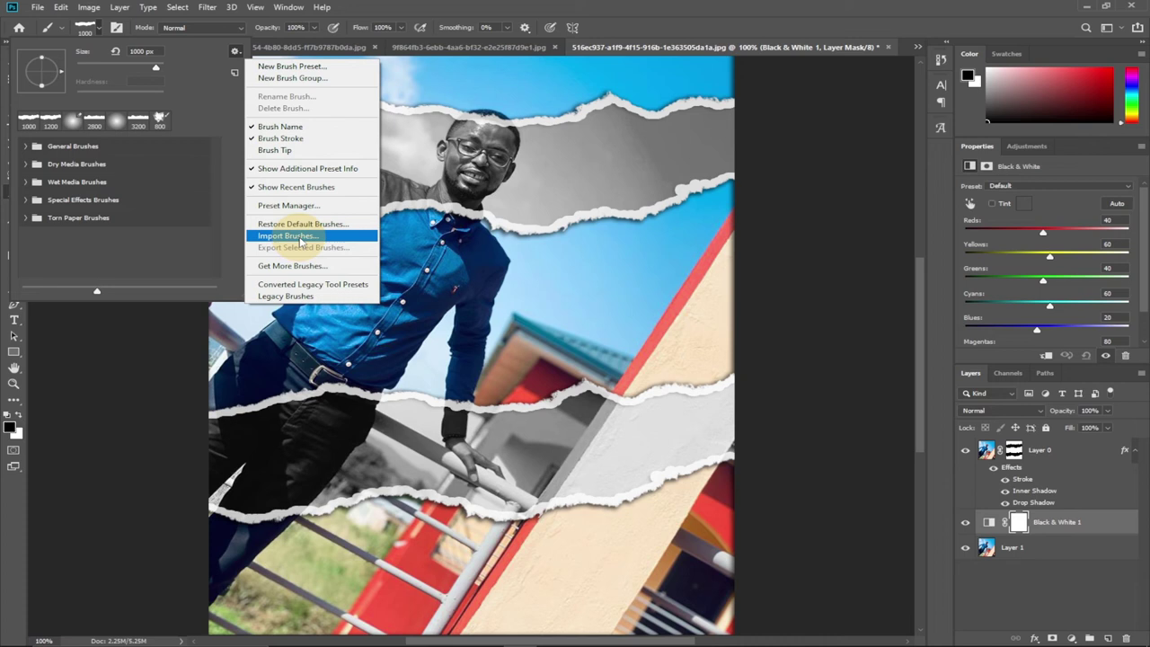
{"action": "left_click", "coordinate": [27, 221]}
{"action": "left_click", "coordinate": [27, 221]}
{"action": "scroll", "coordinate": [99, 224], "scroll_direction": "down", "scroll_amount": 5}
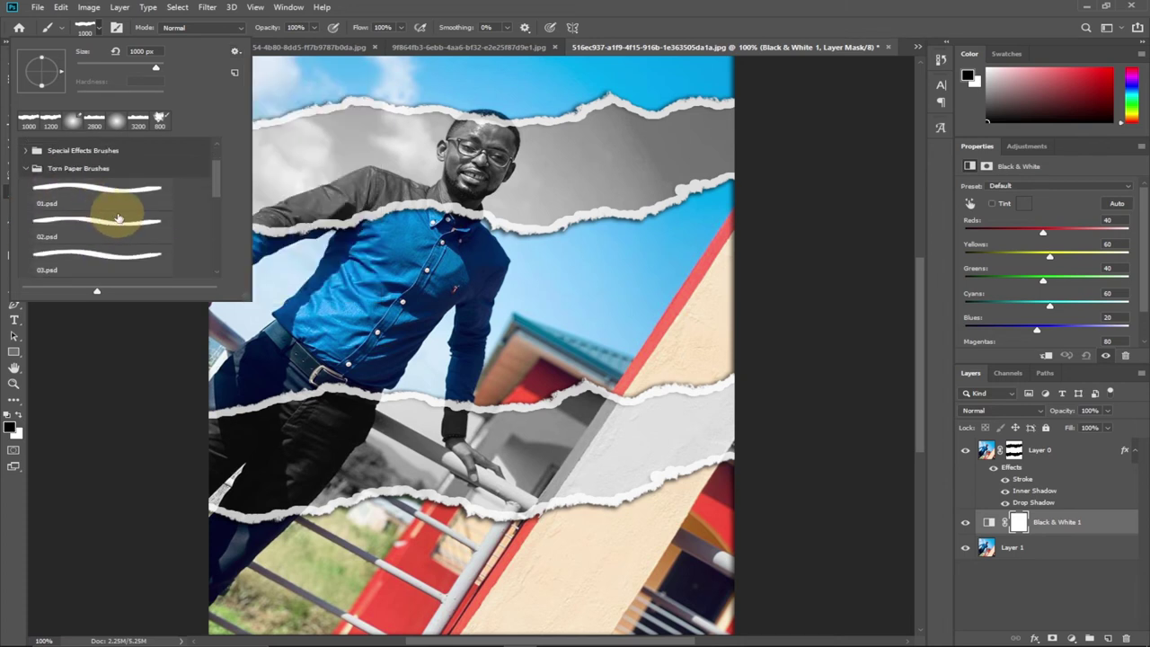
{"action": "scroll", "coordinate": [135, 220], "scroll_direction": "down", "scroll_amount": 1}
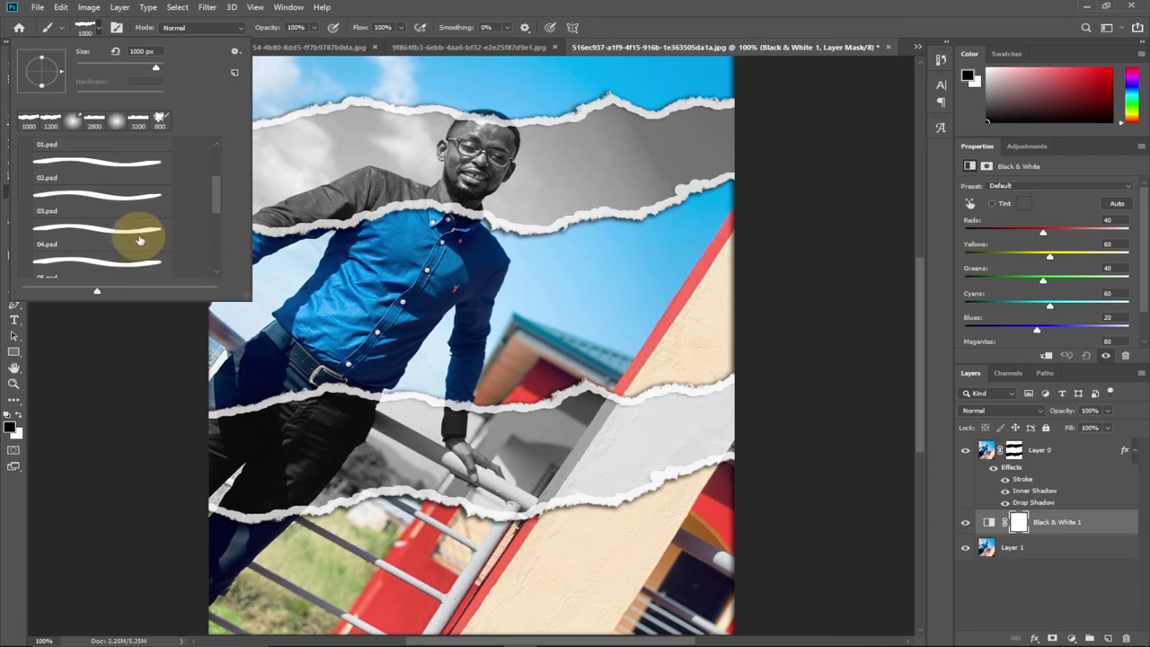
{"action": "left_click", "coordinate": [93, 30]}
{"action": "left_click", "coordinate": [99, 30]}
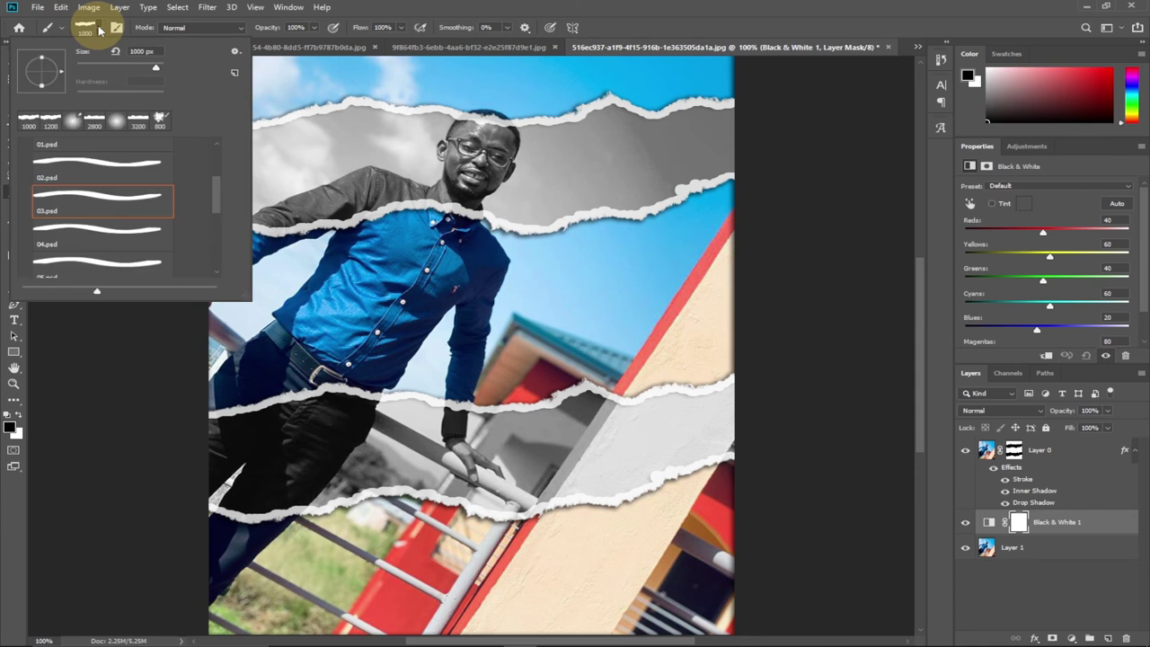